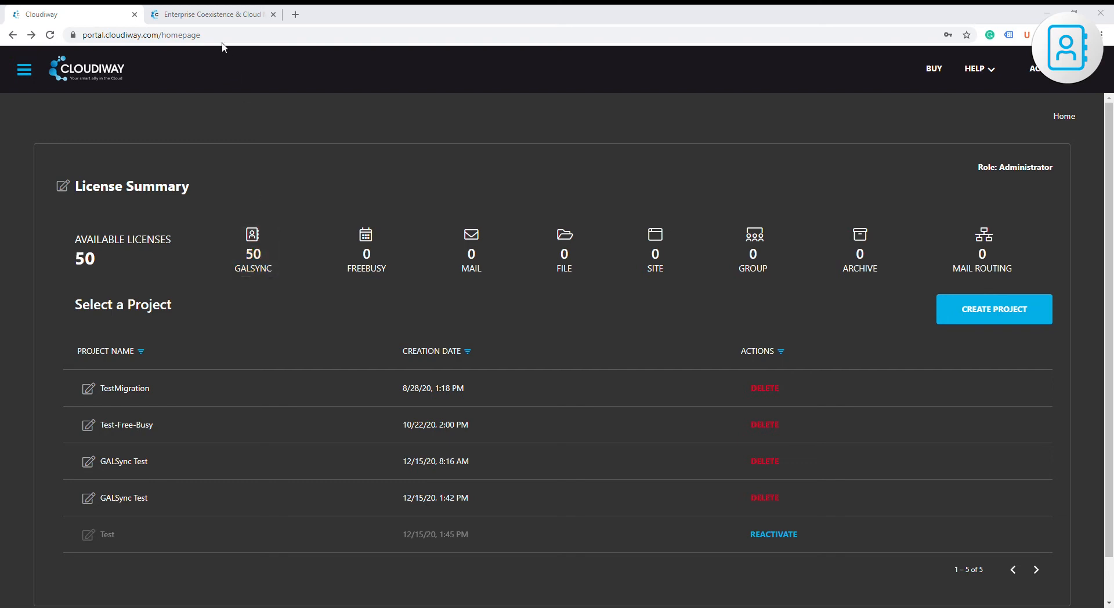
- Open the admin guides on the Cloudiway website and bring up the Create Connectors guide in a separate tab
click(221, 16)
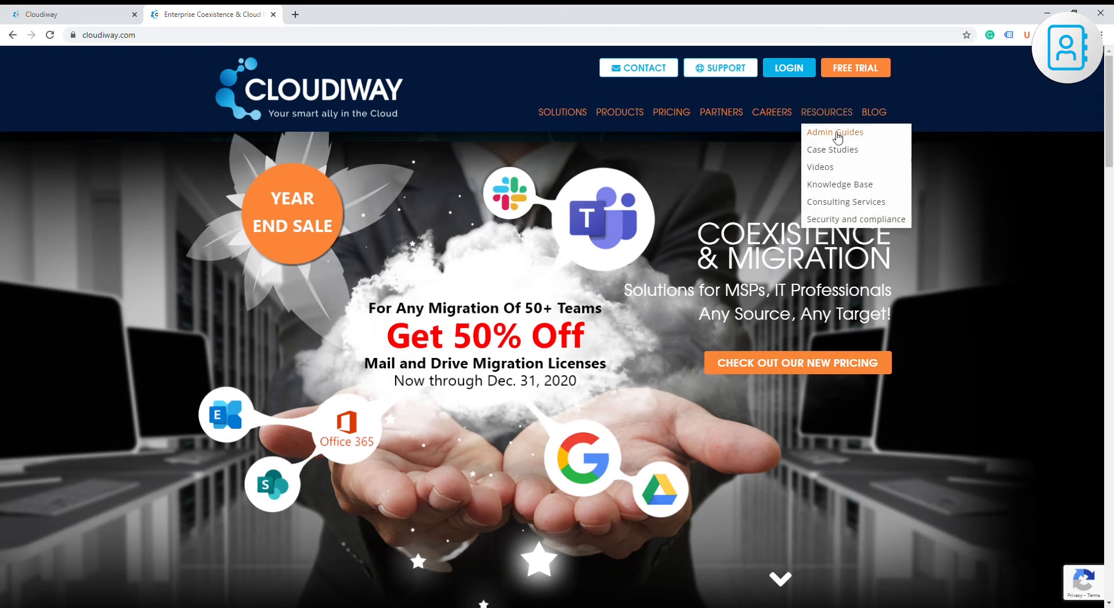
click(836, 132)
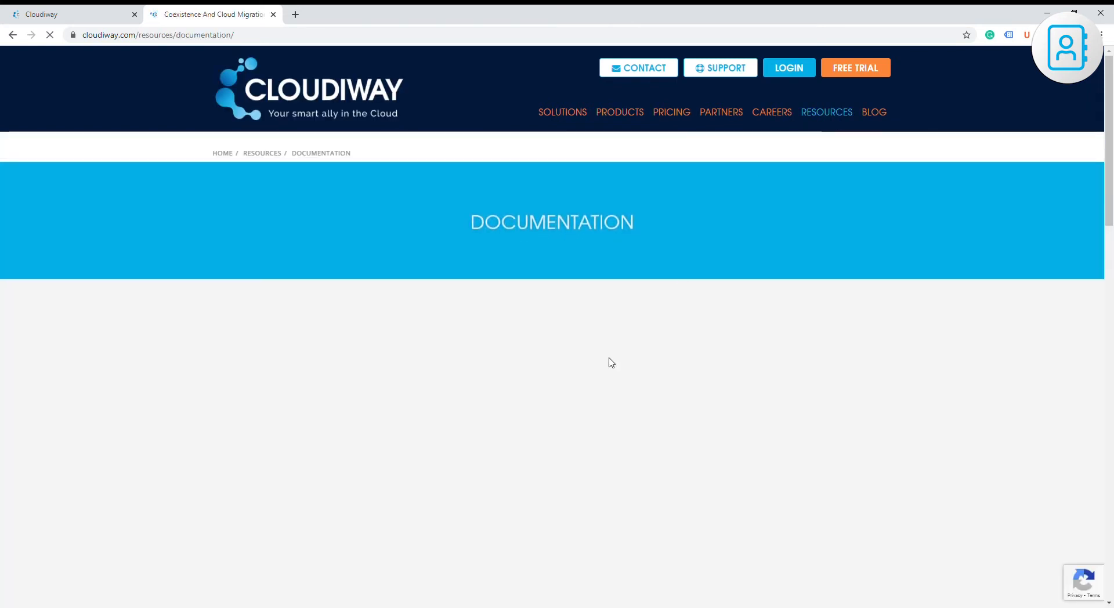
scroll(510, 397, down, 2)
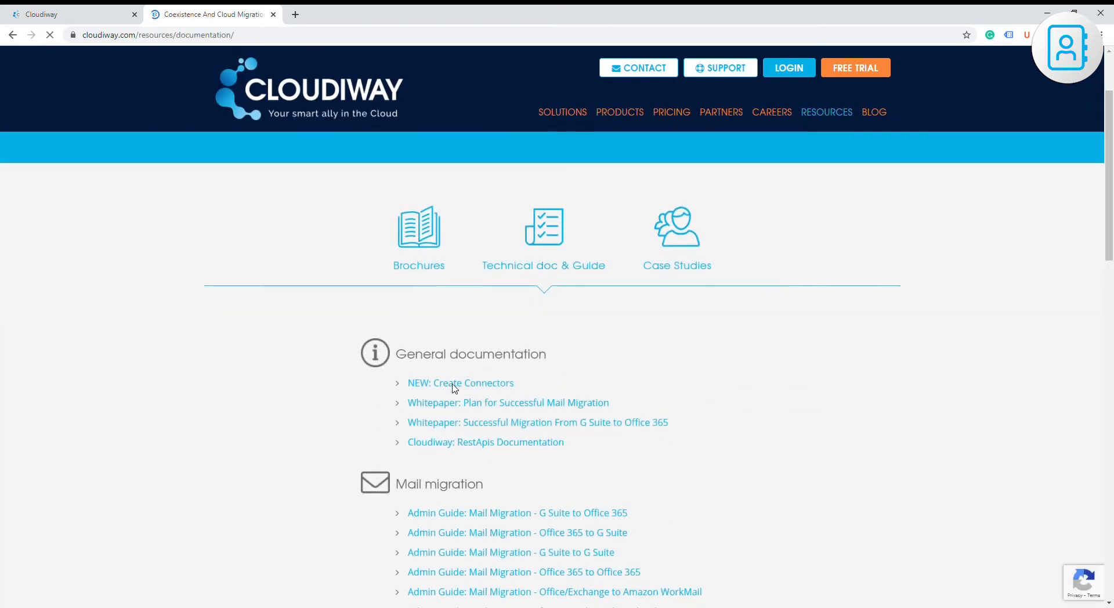
middle_click(503, 388)
- Open the GALSync admin guide and read from its introduction through the prerequisites to the Cloudiway setup chapter
scroll(504, 398, down, 11)
scroll(504, 402, down, 3)
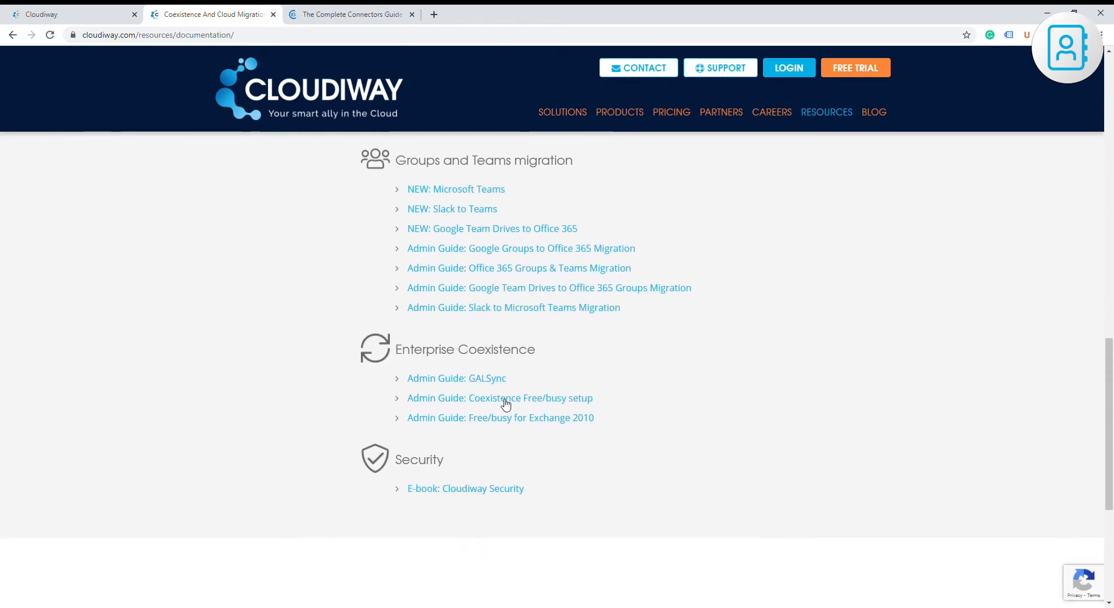
click(476, 381)
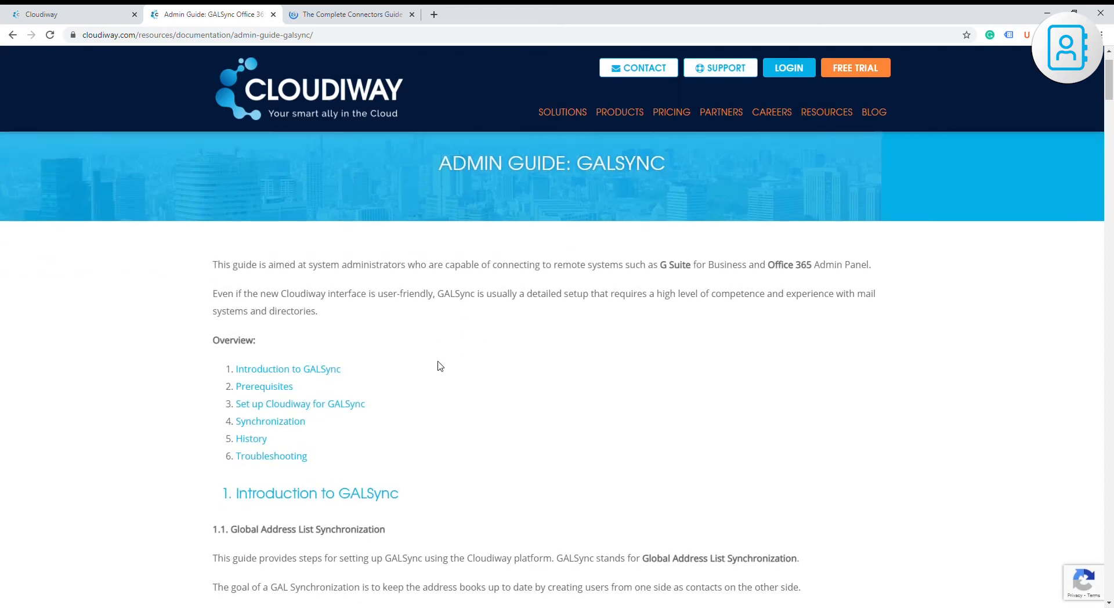
scroll(440, 365, down, 5)
scroll(440, 369, down, 10)
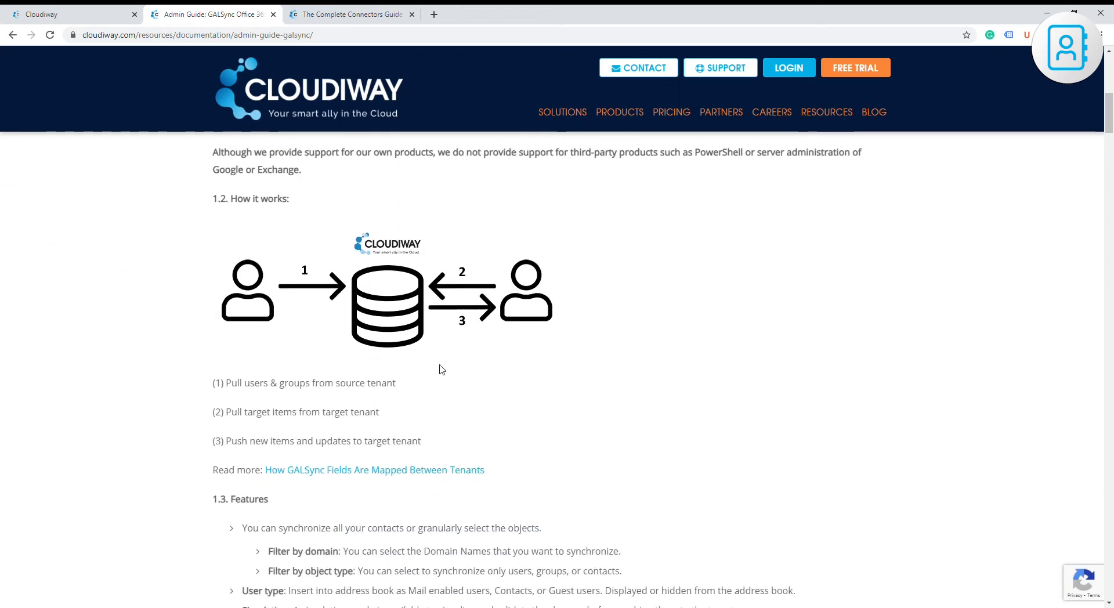
scroll(441, 370, down, 15)
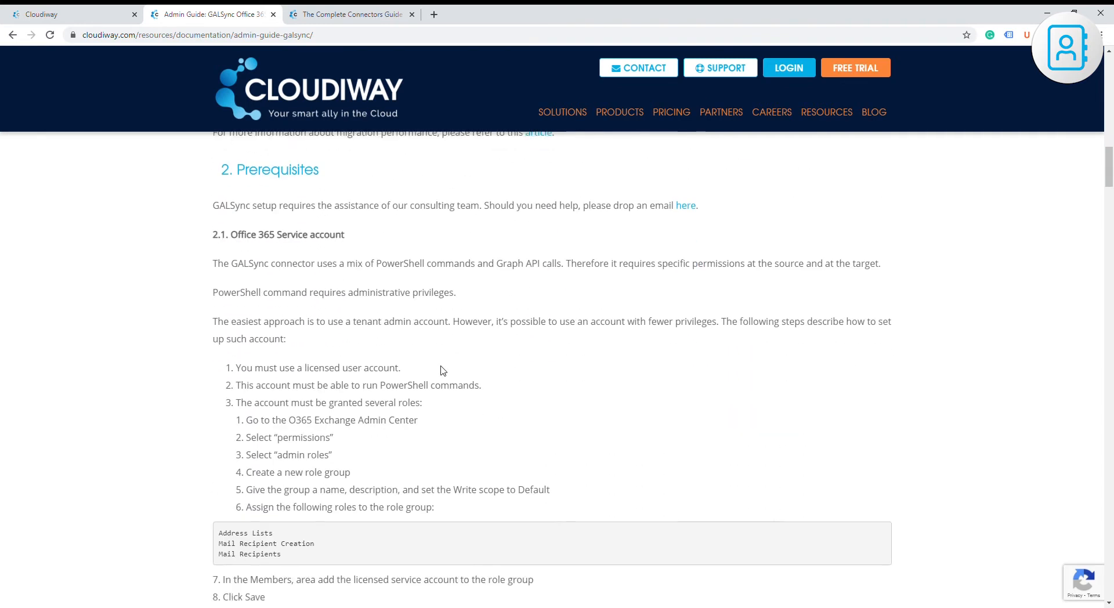
scroll(443, 370, down, 7)
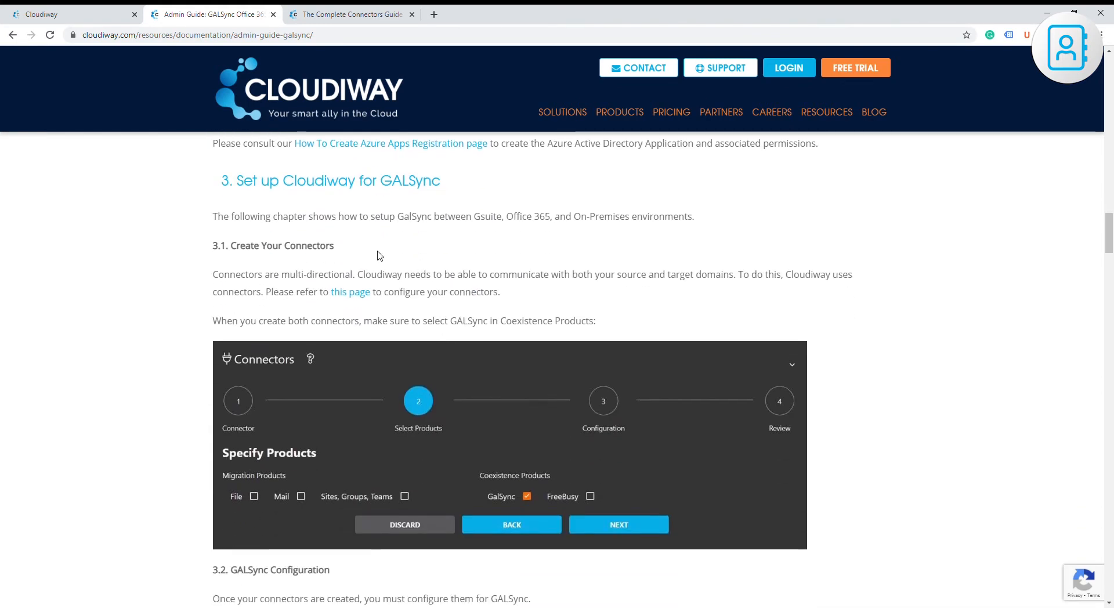
- Review the Create Connectors guide up to the section on creating a connector
click(348, 14)
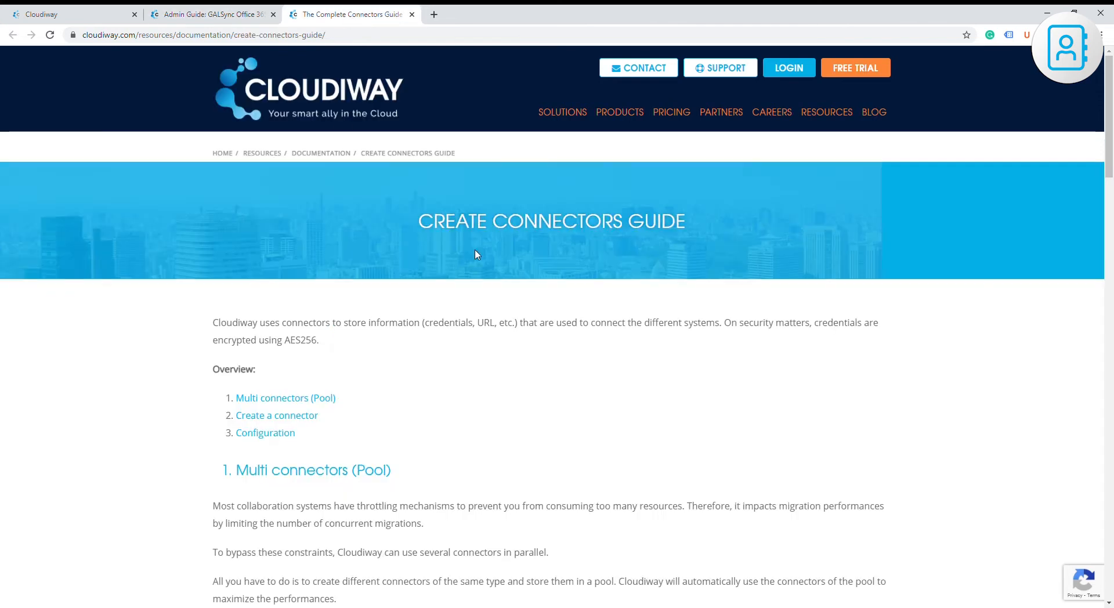
scroll(502, 366, down, 7)
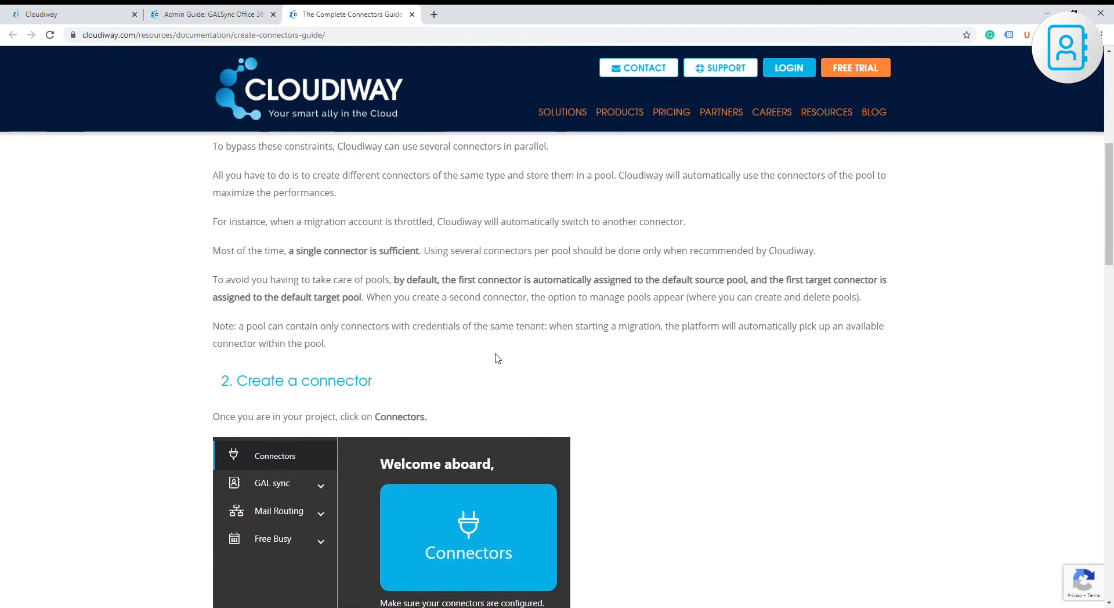
scroll(497, 359, down, 4)
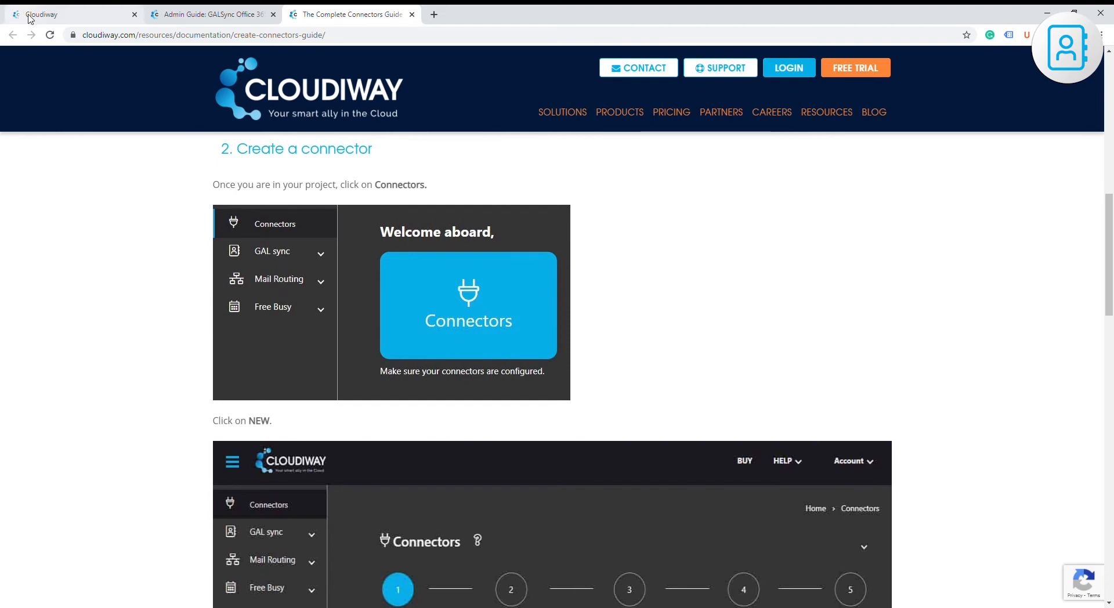
- Return to the Cloudiway portal and open the connectors of the GALSync Test project created 12/15/20, 1:42 PM
click(29, 17)
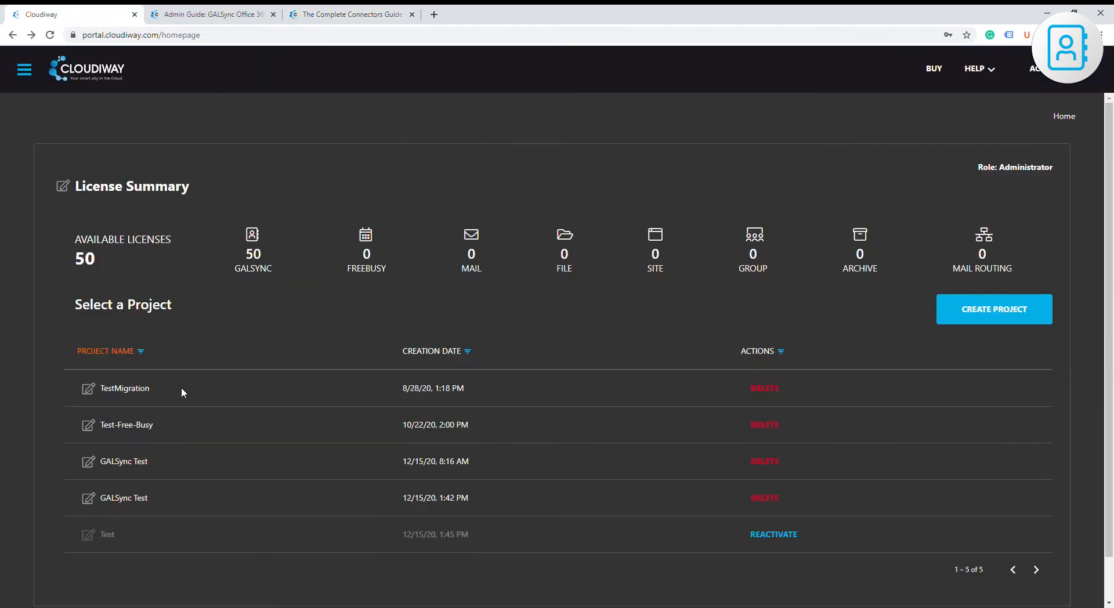
click(392, 495)
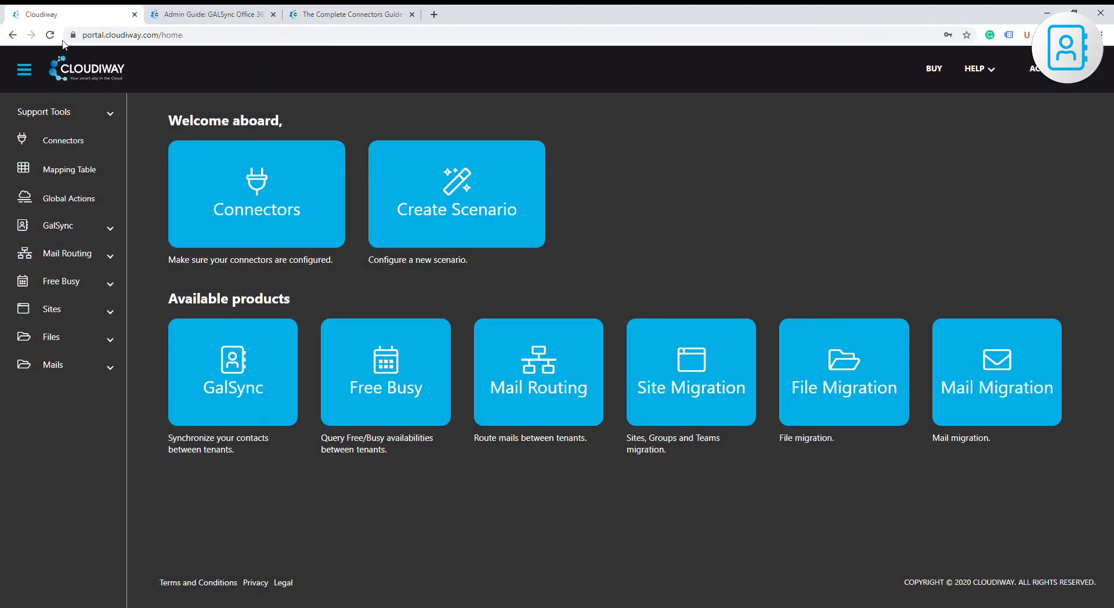
click(75, 146)
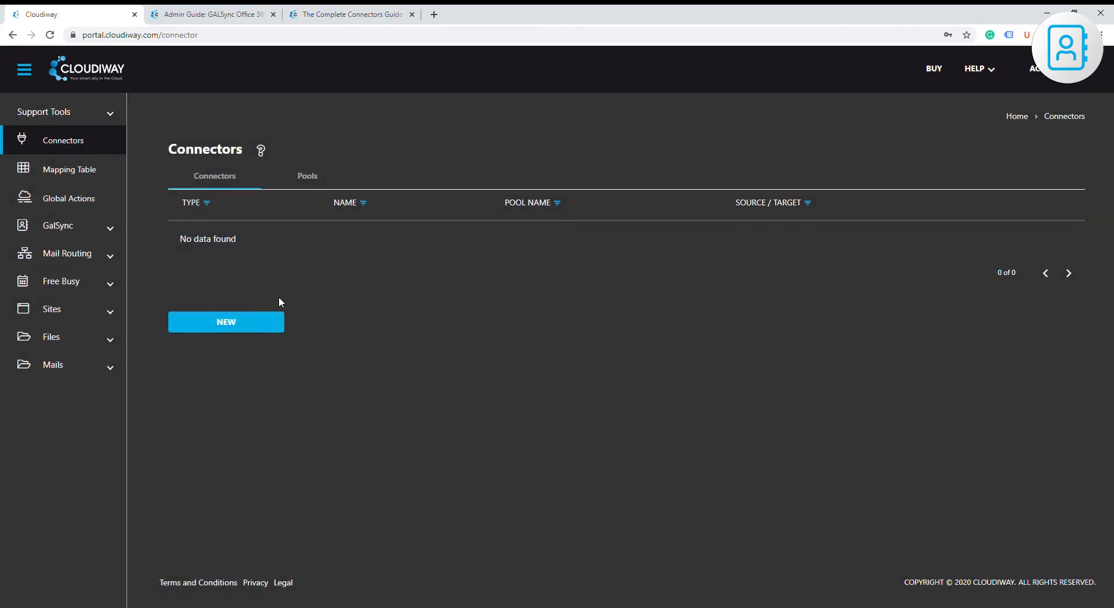
- Start a new connector of type Office365 named Office365Connector and continue to its product selection
click(252, 321)
click(290, 298)
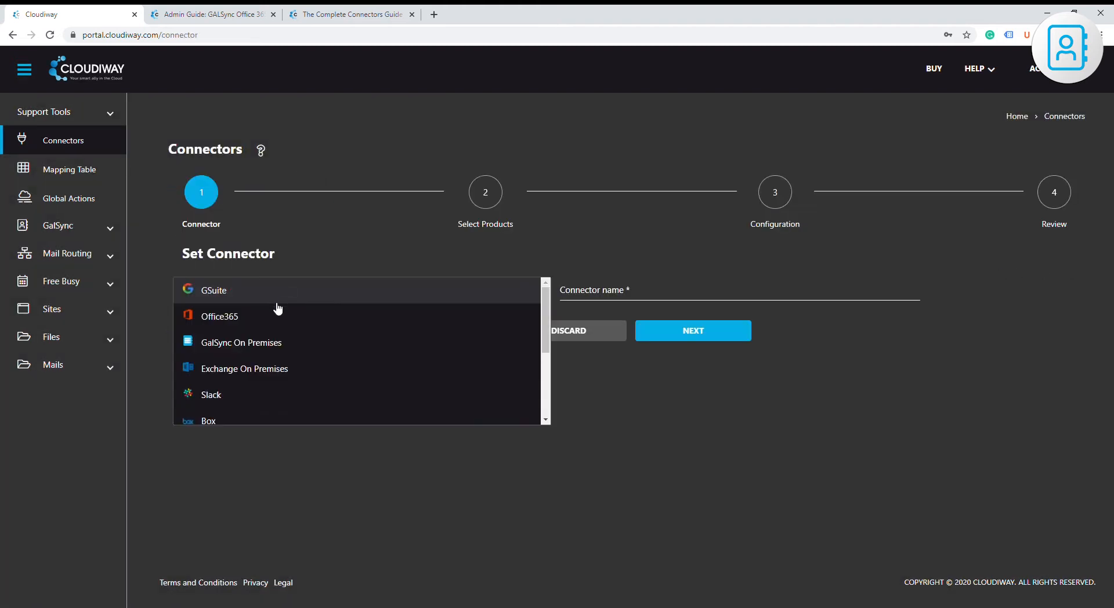
click(252, 321)
click(611, 300)
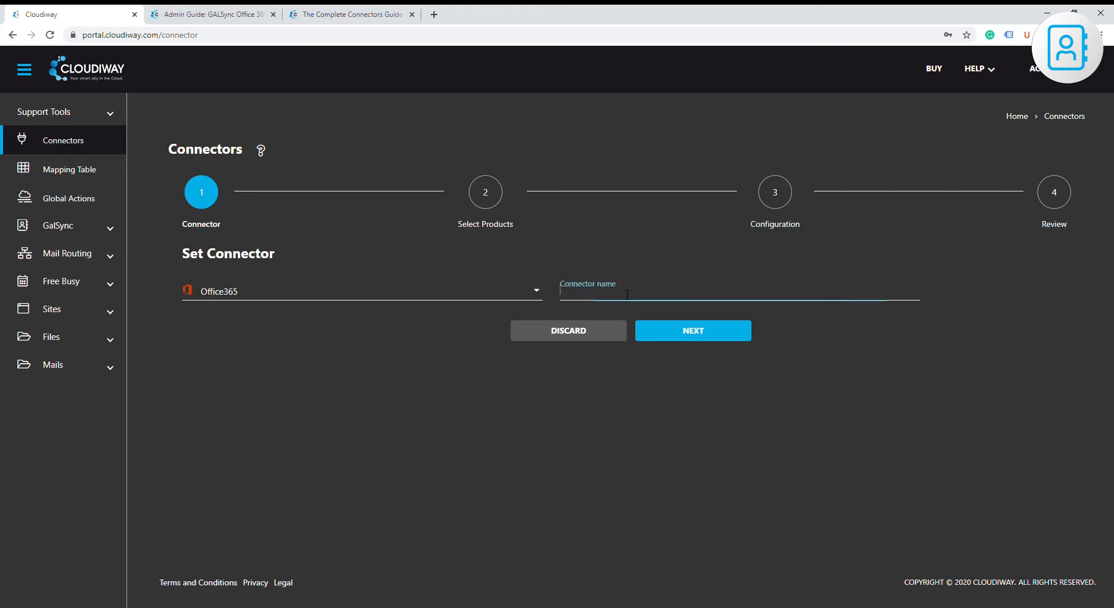
text(Office365)
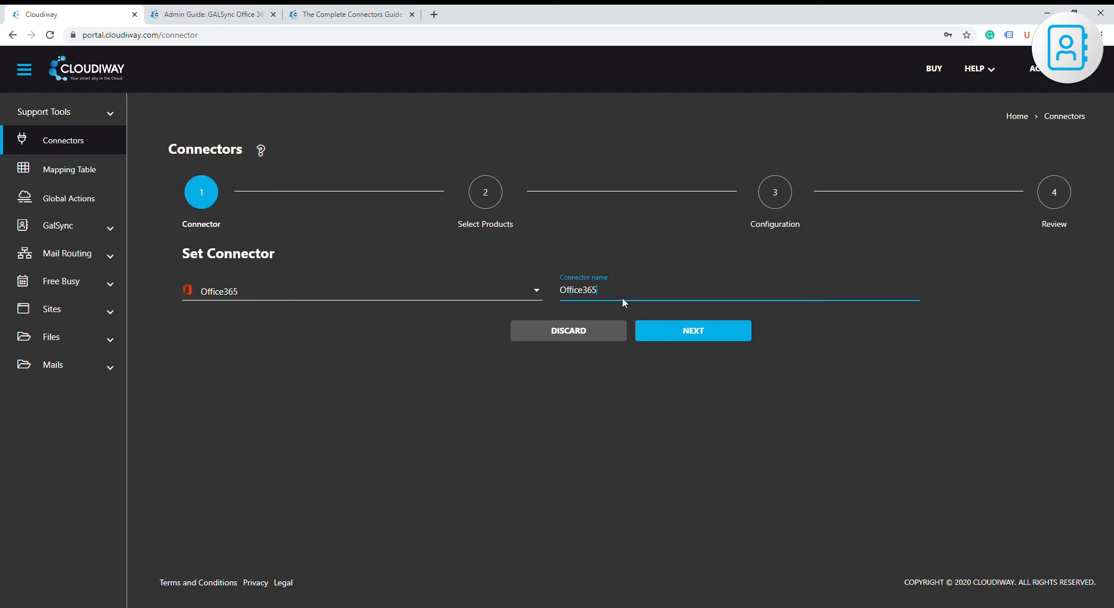
text(Connector)
click(688, 329)
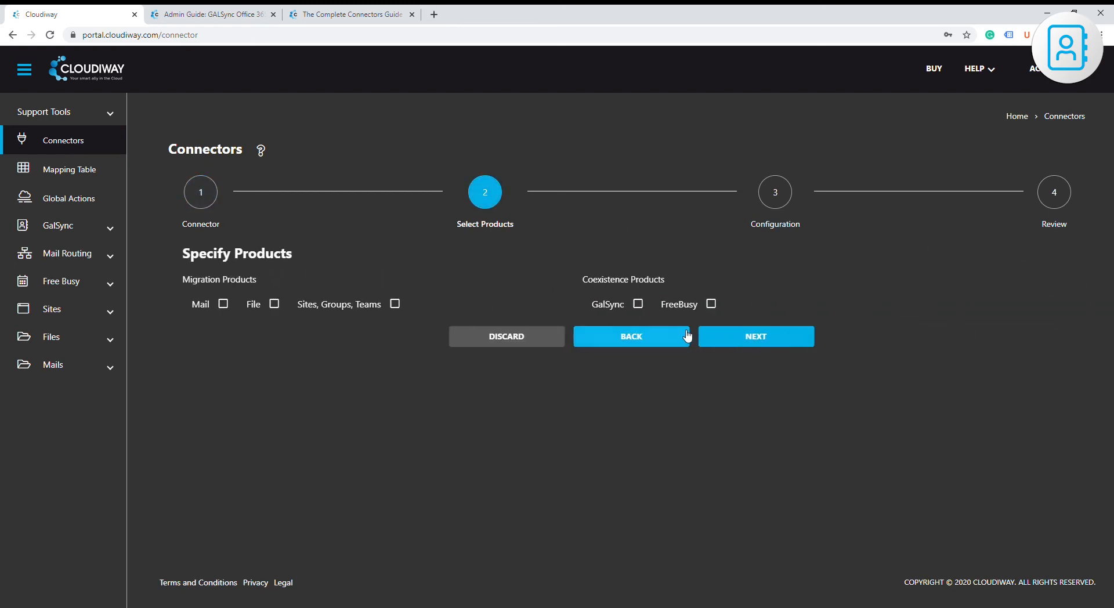
- Select GalSync as the connector's coexistence product and switch the connector configuration to manual
click(640, 307)
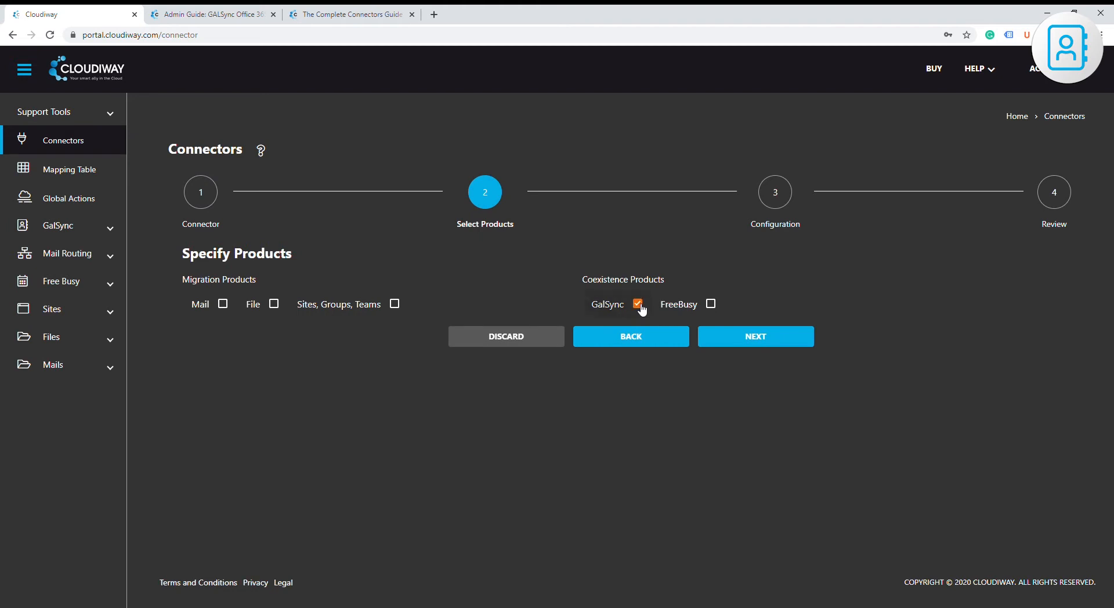
click(773, 328)
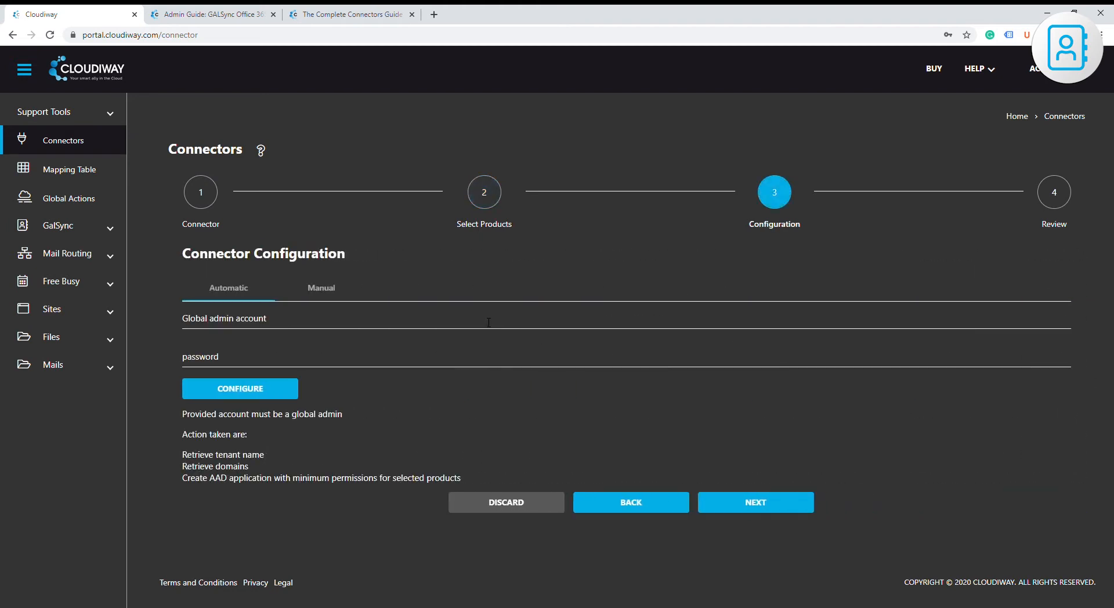
click(322, 289)
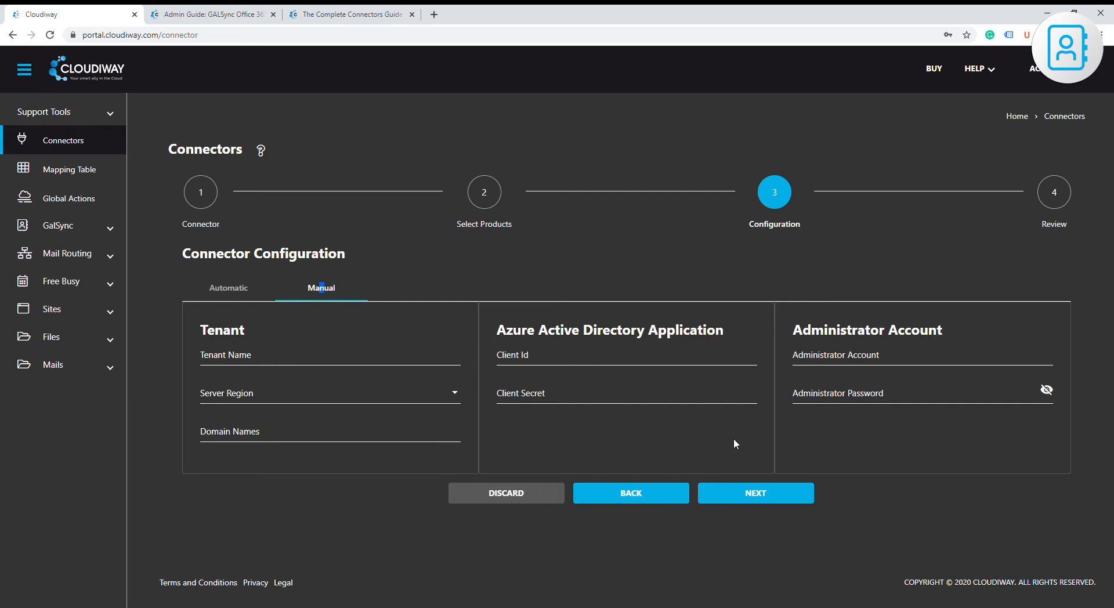
- Read the Office 365 Connector Configuration guide for the tenant, Azure Active Directory application and administrator account requirements
click(317, 21)
scroll(474, 354, down, 13)
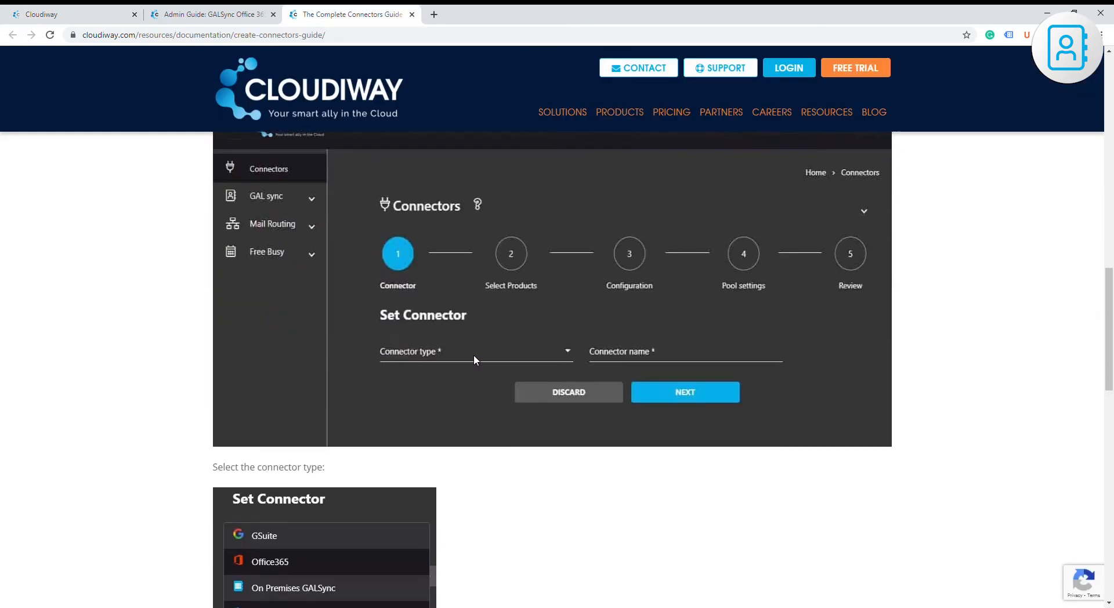
scroll(473, 355, down, 7)
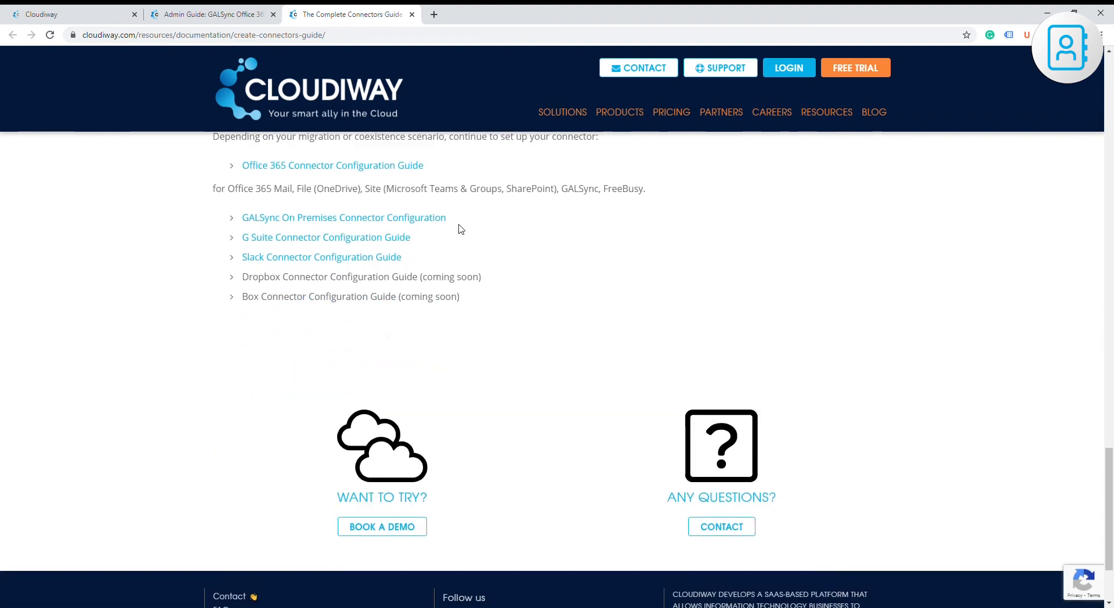
click(383, 167)
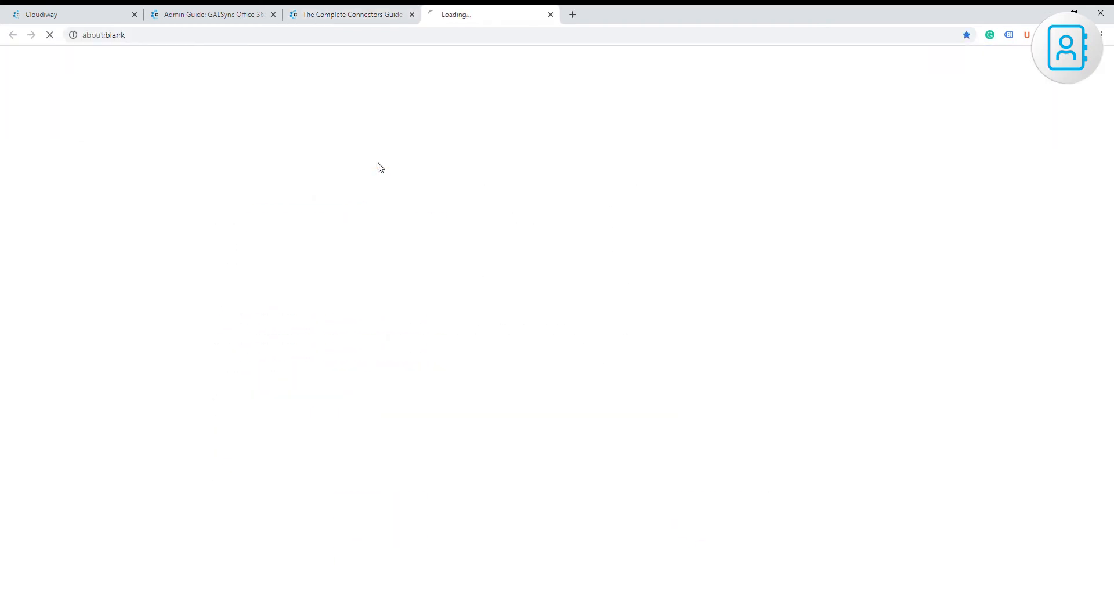
scroll(464, 330, down, 3)
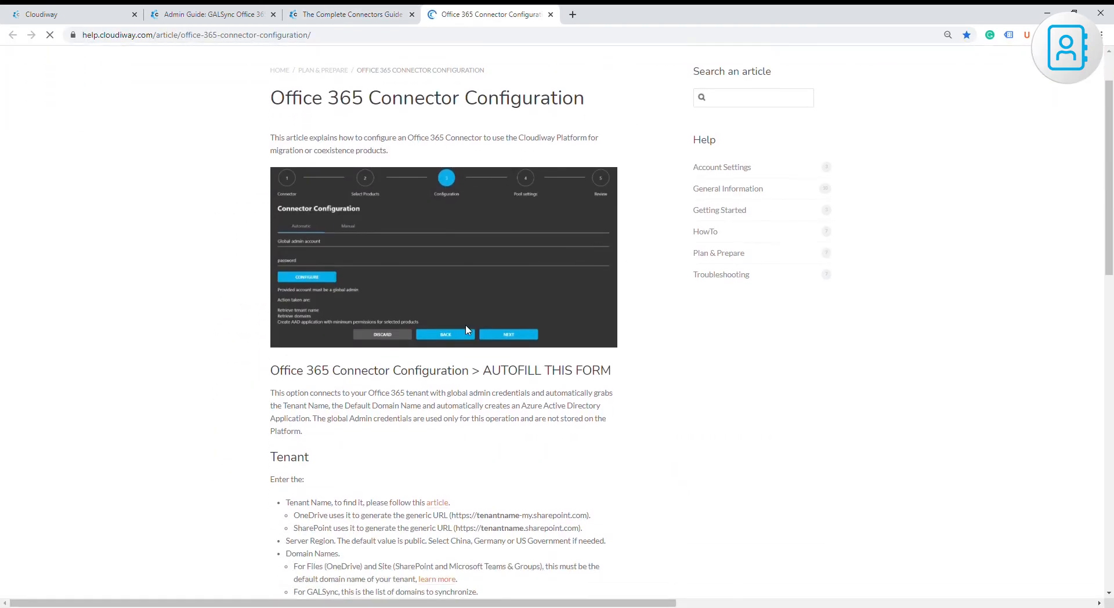
scroll(481, 329, down, 3)
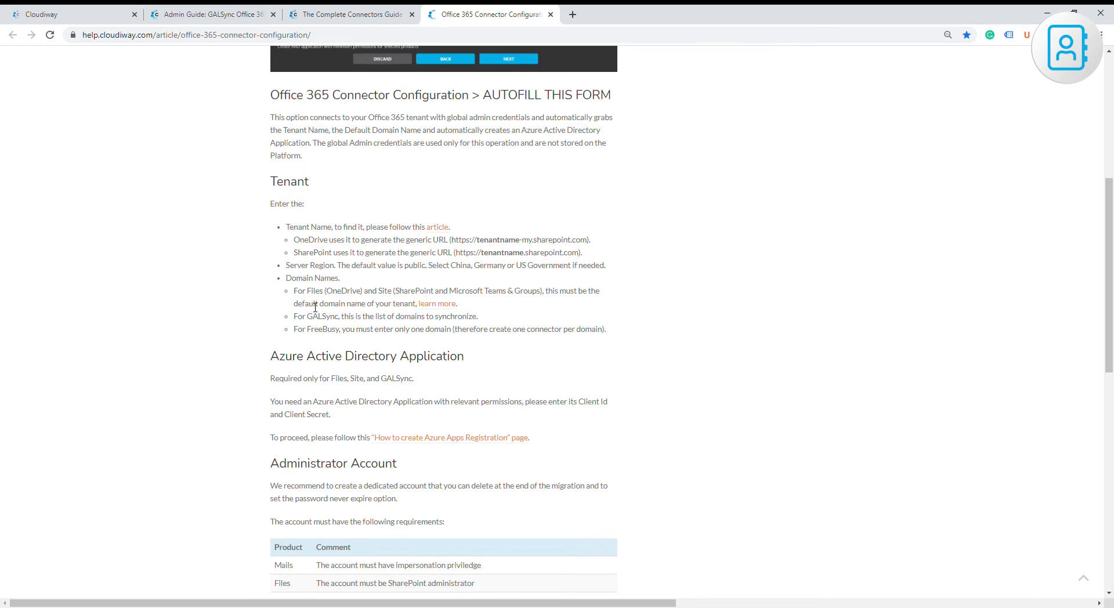
scroll(315, 307, down, 4)
scroll(321, 273, down, 2)
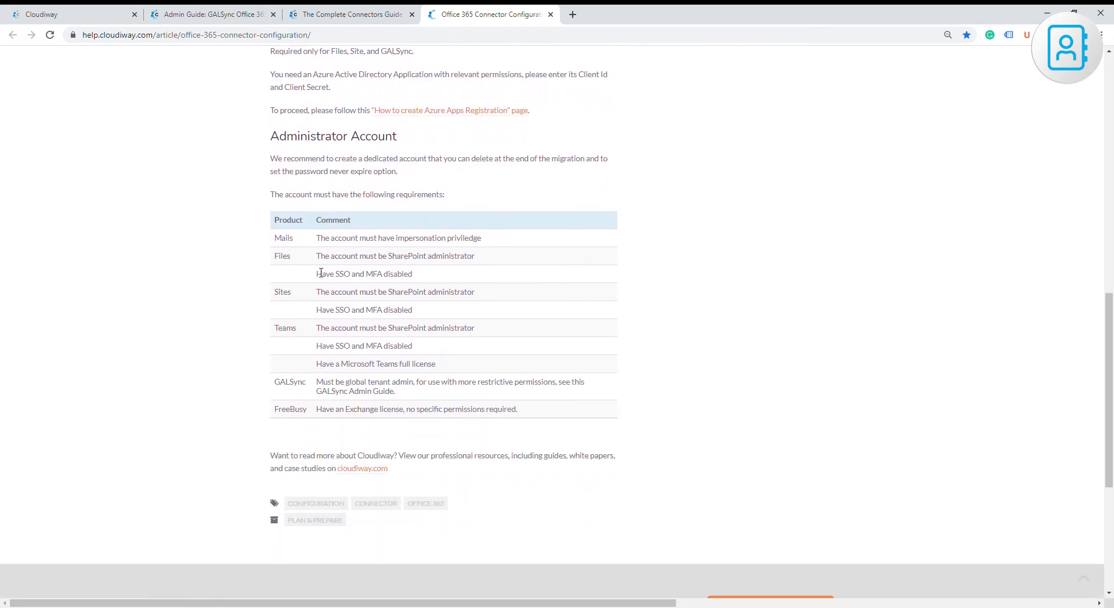
scroll(320, 270, up, 4)
scroll(319, 267, up, 7)
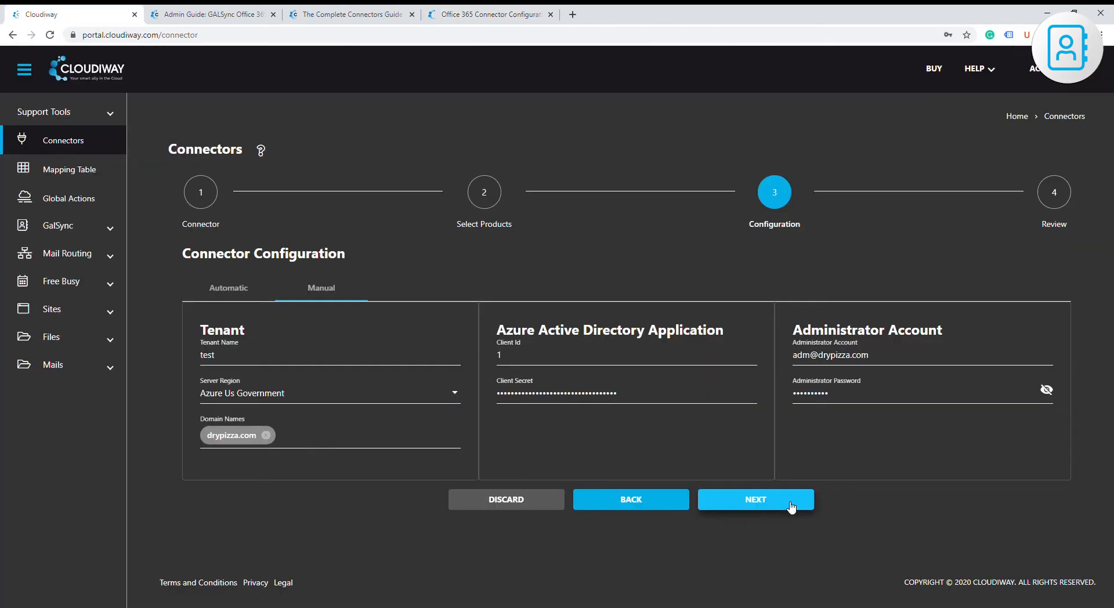
- Submit the filled-in manual configuration and complete the creation of the Office 365 connector
click(791, 505)
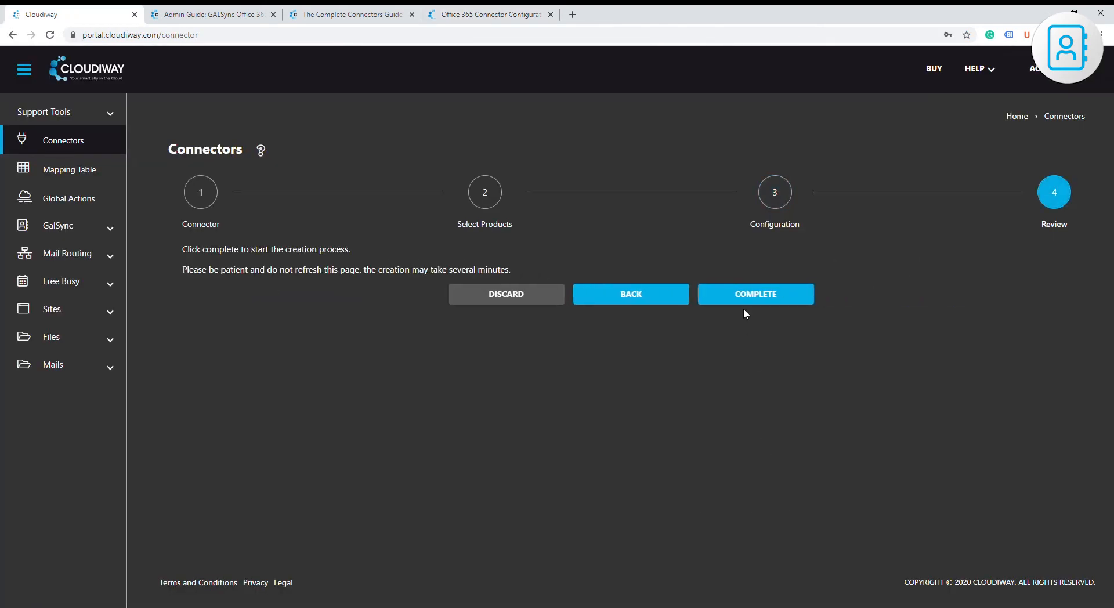
click(751, 303)
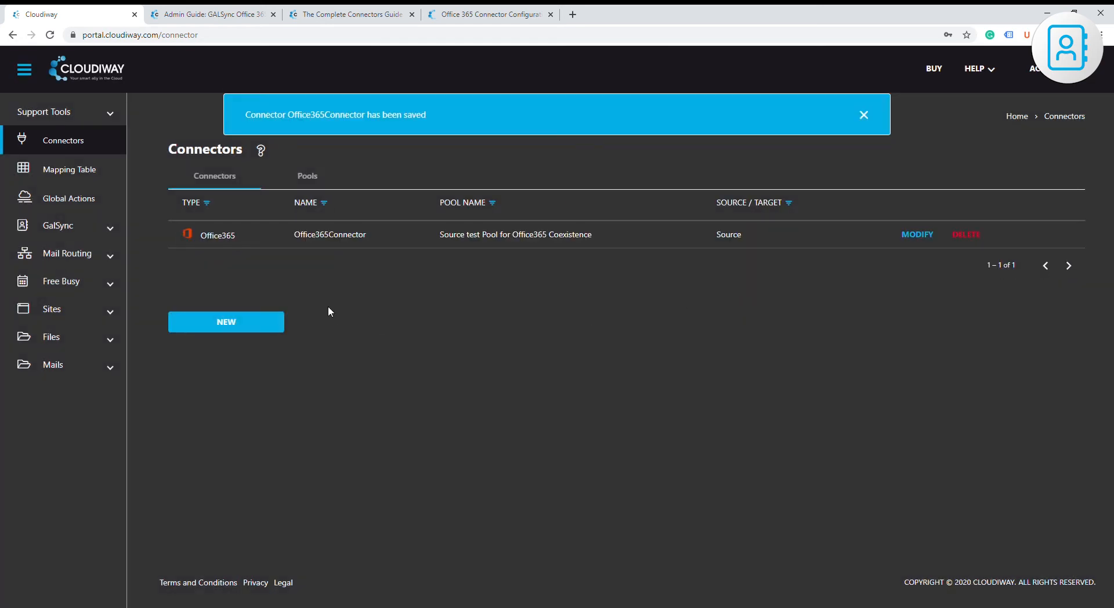
- Start a second connector of type GSuite named GSuiteConnector and select GalSync as its coexistence product
click(210, 333)
click(261, 295)
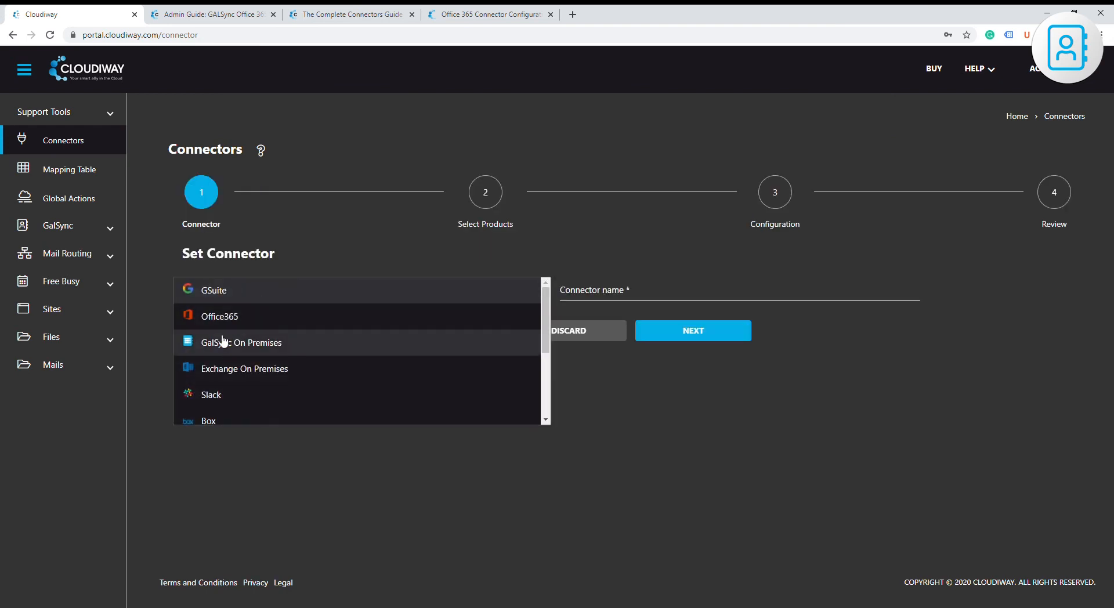
scroll(226, 364, down, 2)
scroll(229, 314, up, 2)
click(230, 293)
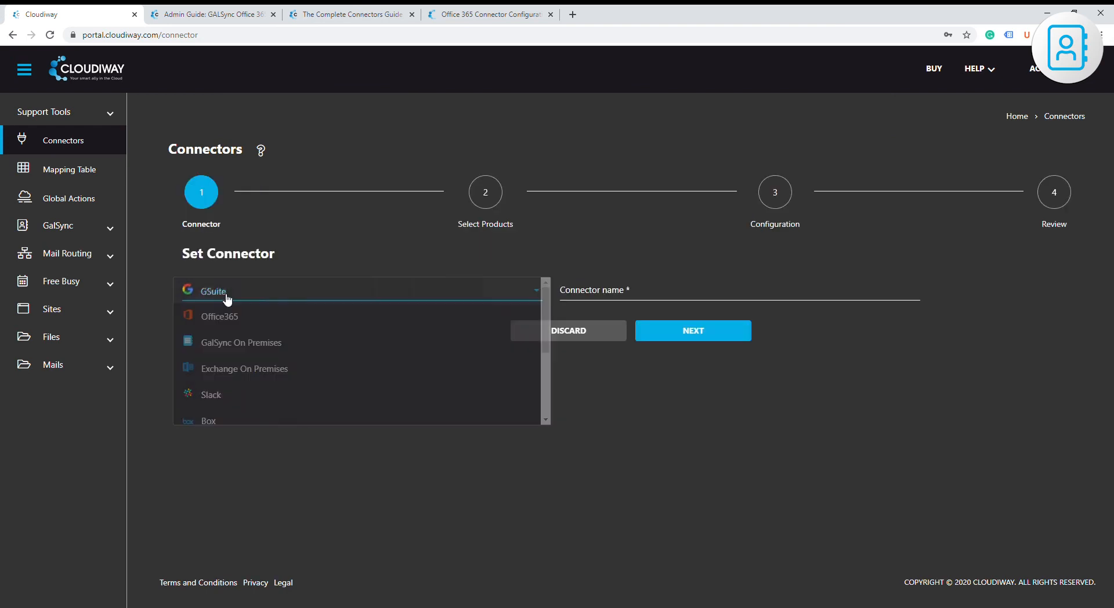
click(607, 296)
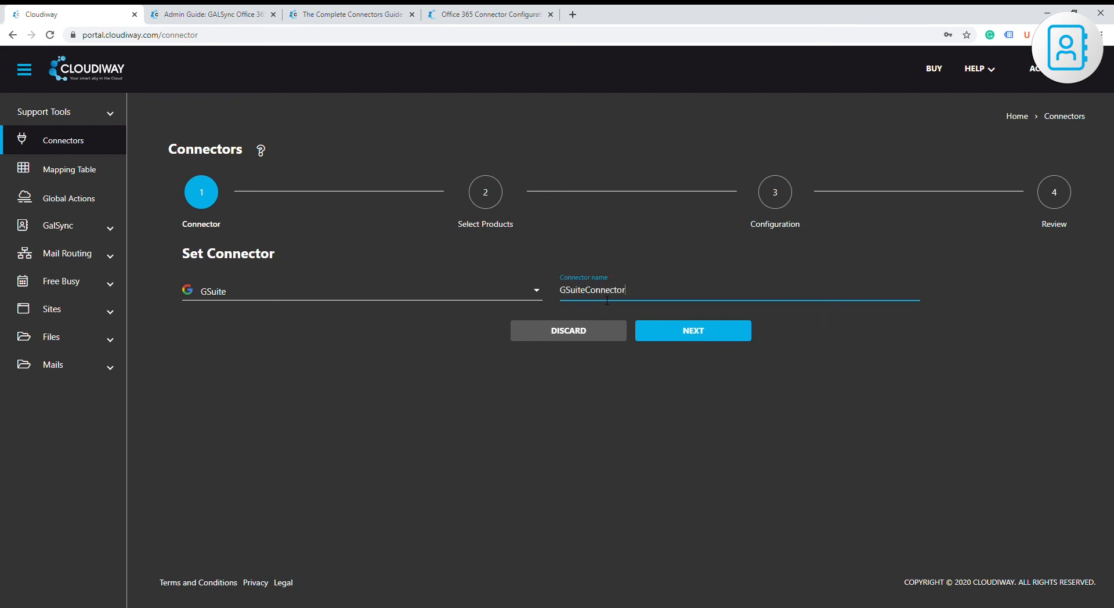
click(667, 337)
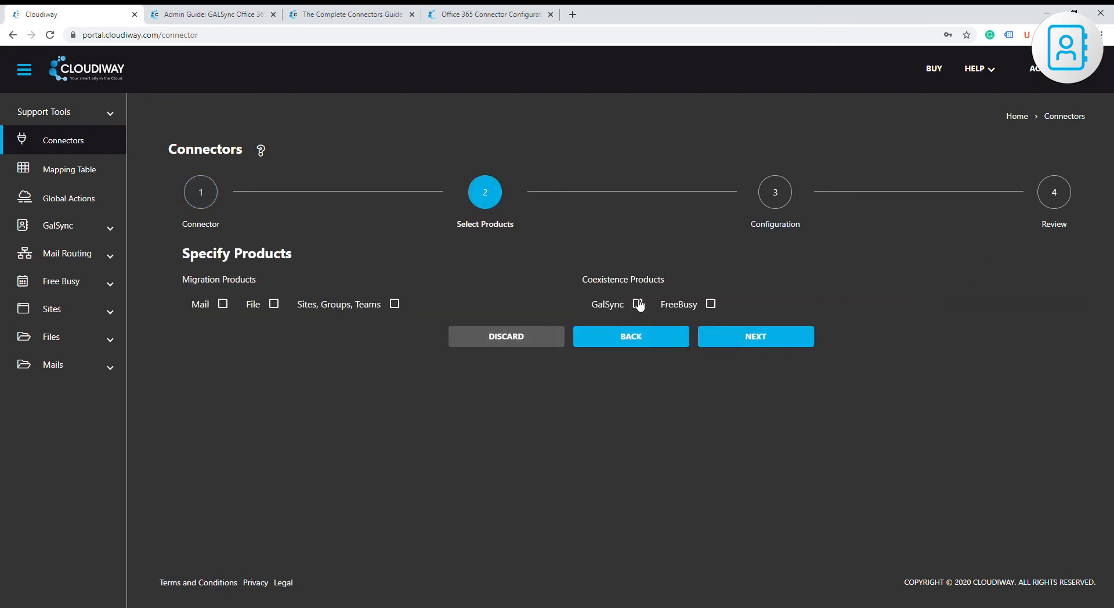
click(639, 304)
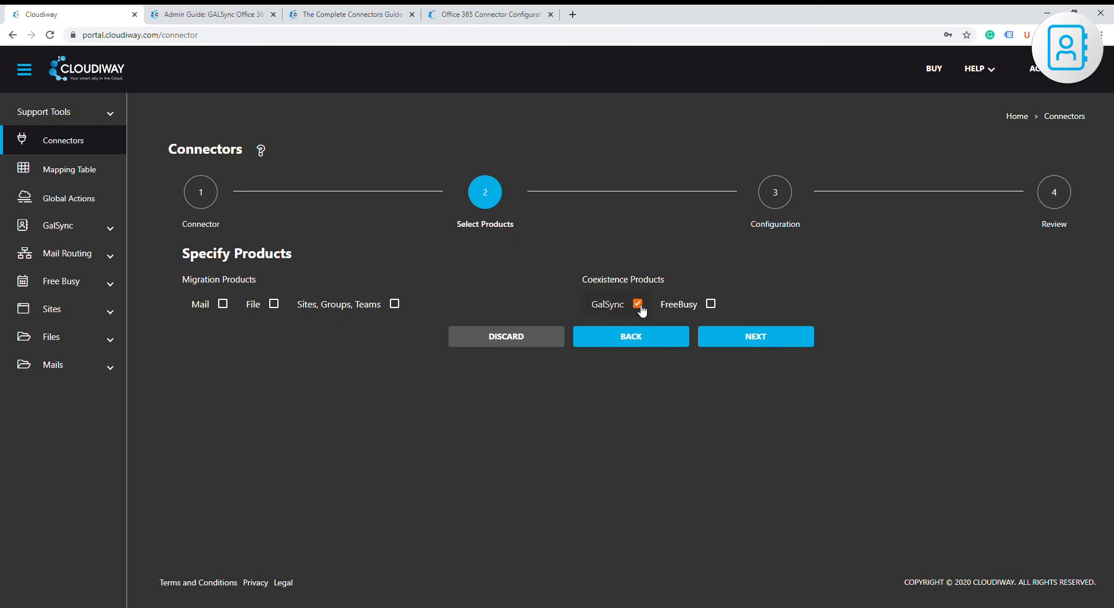
- Configure the GSuite connector with the domain name ilinfo.fr and the administrator account, and complete its creation
click(769, 347)
click(311, 316)
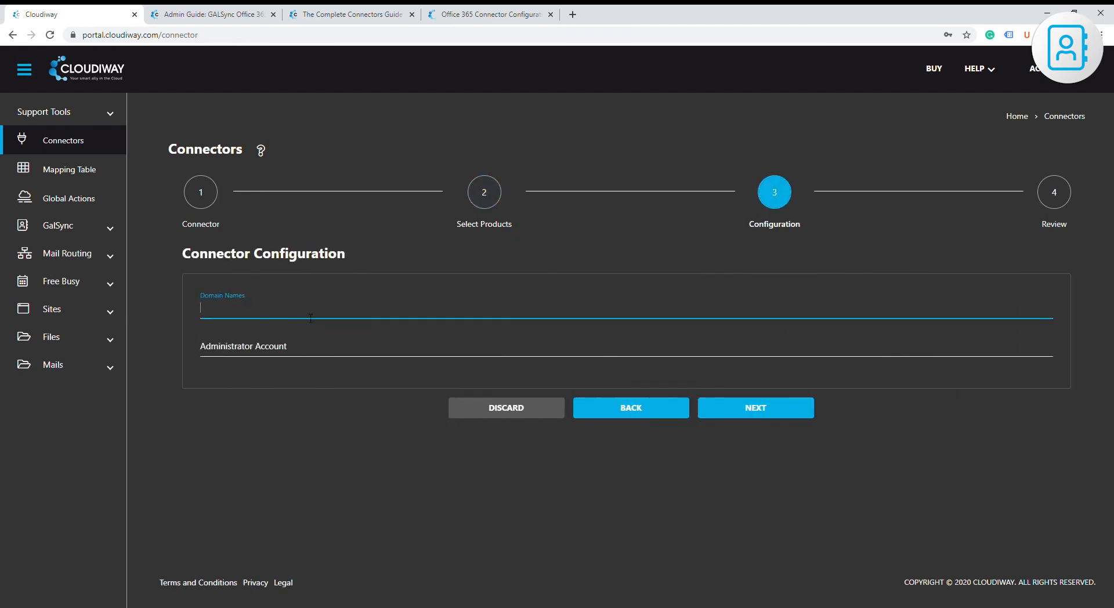
click(337, 341)
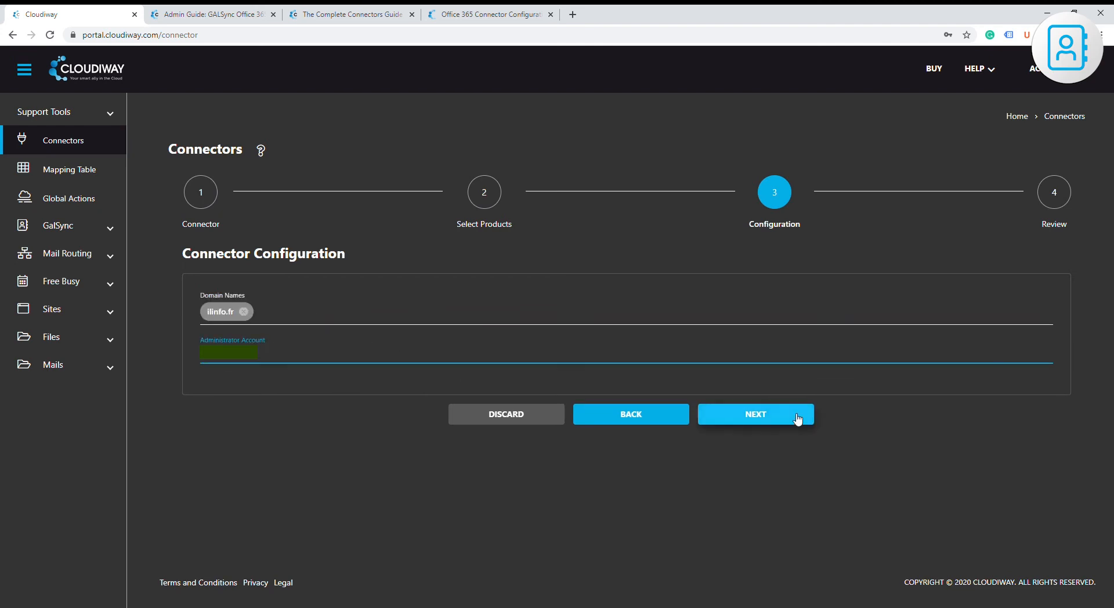
click(797, 419)
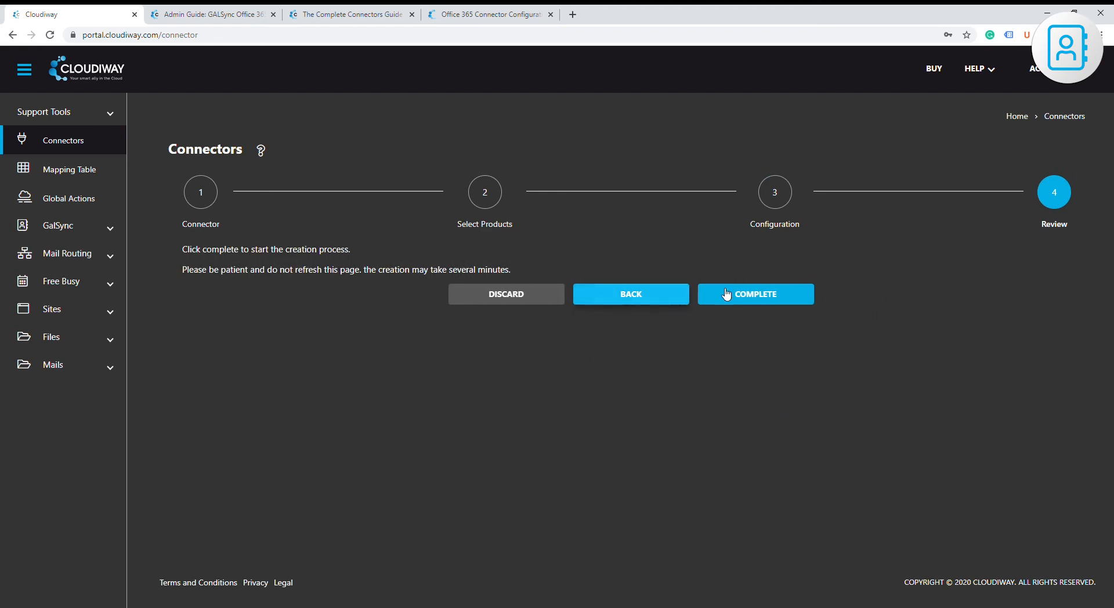
click(767, 294)
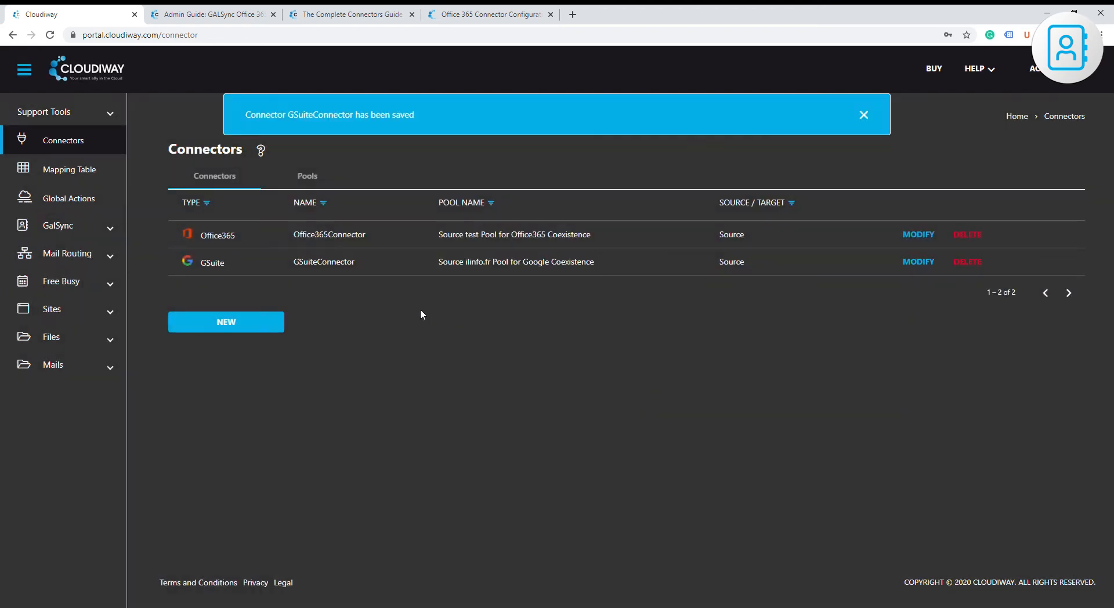
- Read the G Suite Connector Configuration guide for the account requirements, the Google feeds procedure and the scopes listed for GALSync G Suite
click(325, 14)
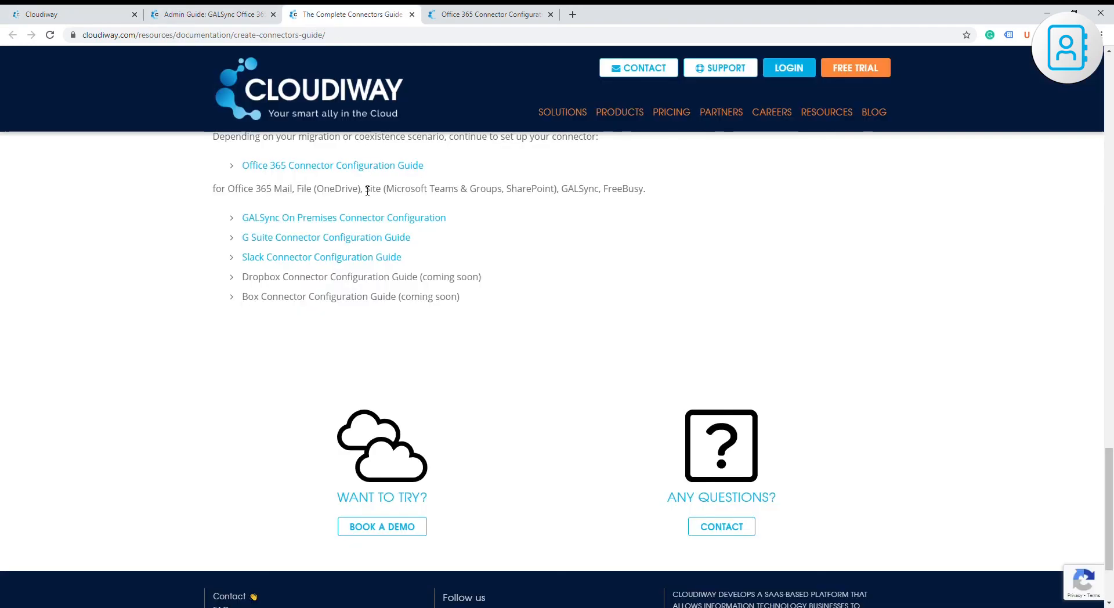
click(335, 239)
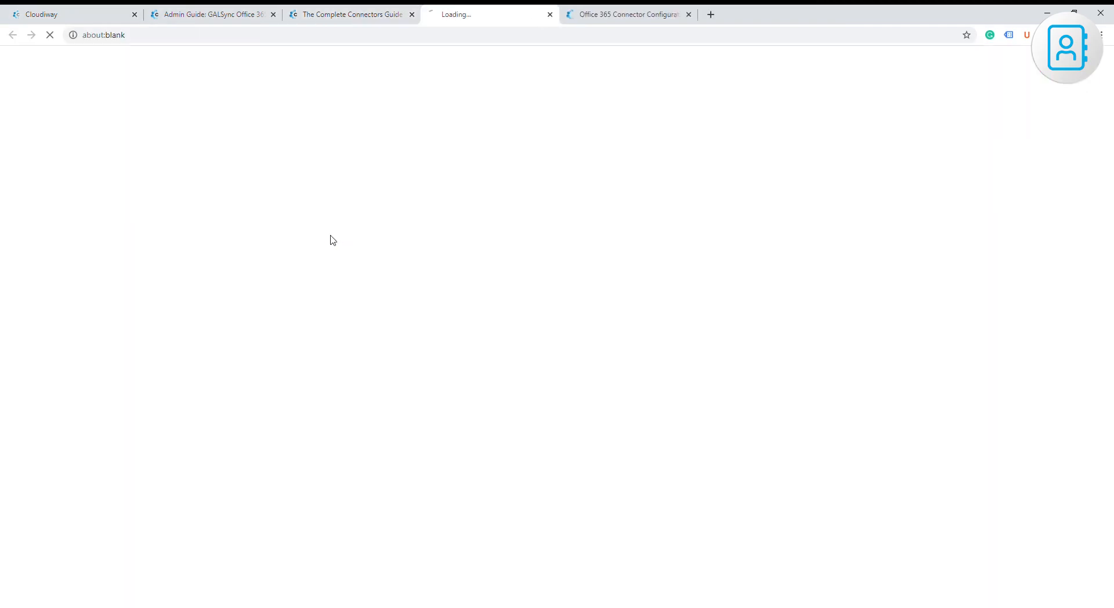
scroll(558, 268, down, 4)
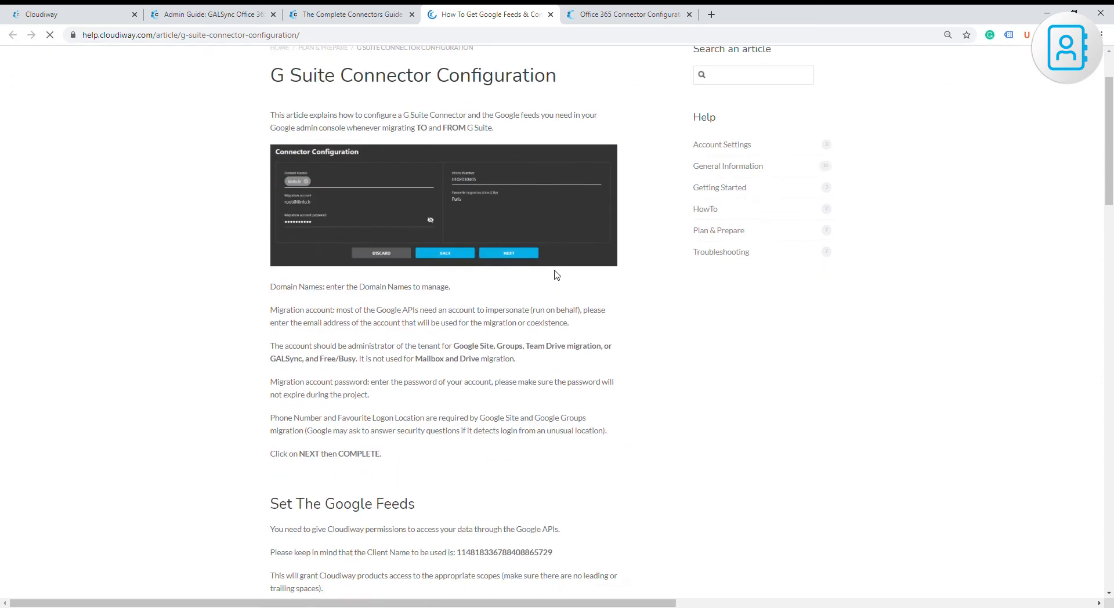
scroll(530, 281, down, 2)
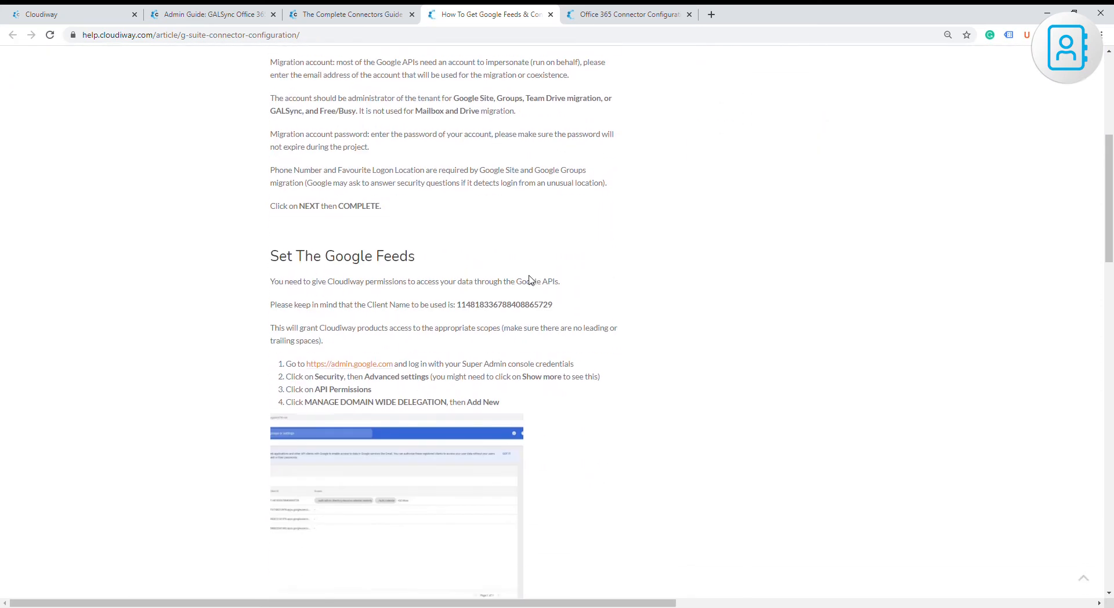
scroll(534, 280, down, 5)
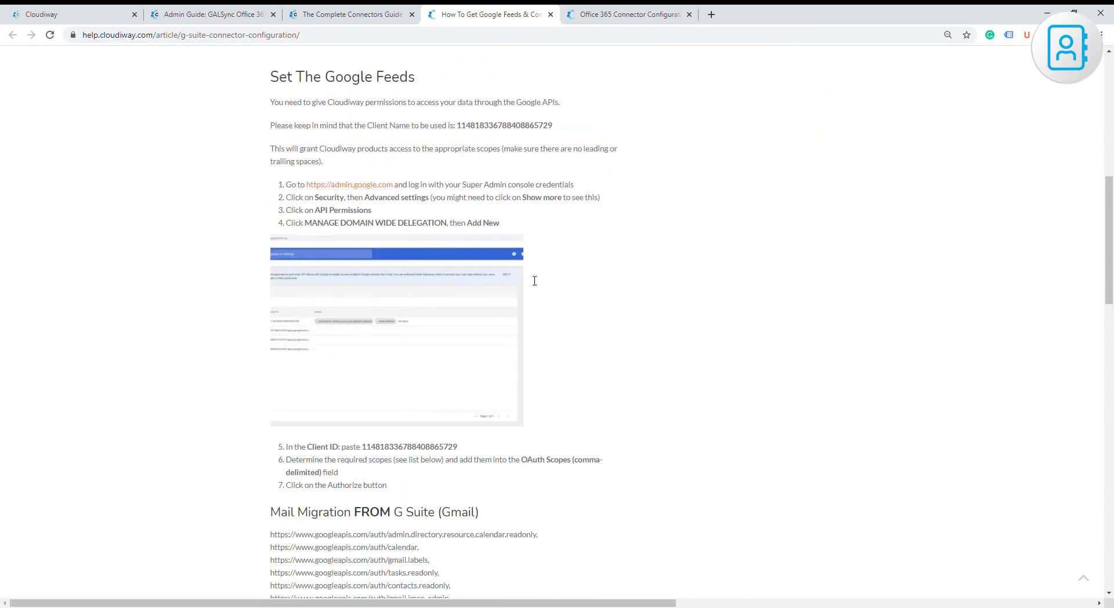
scroll(531, 290, down, 12)
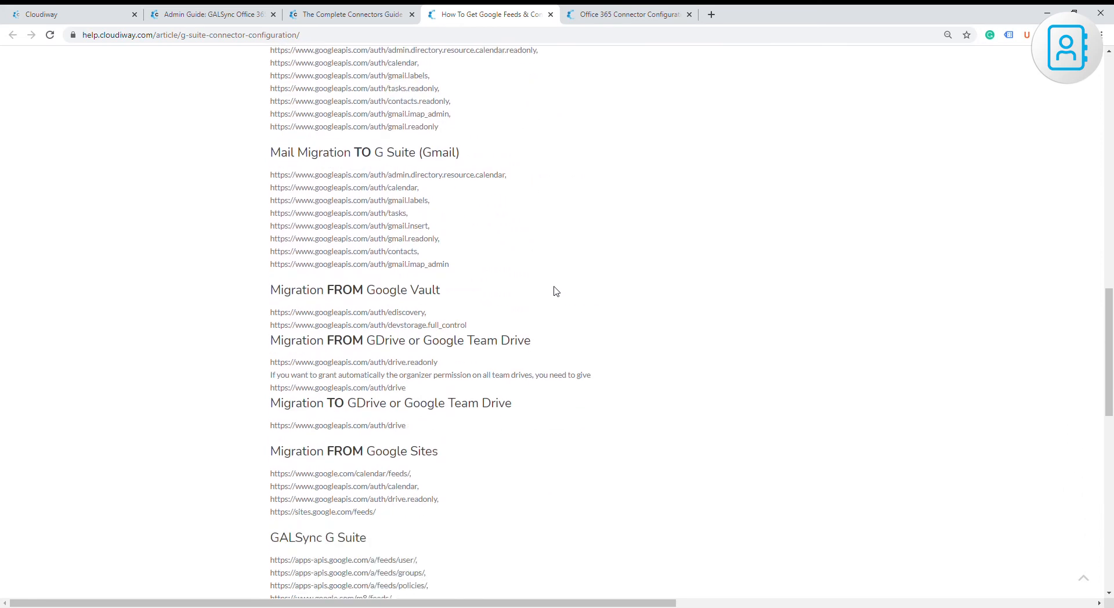
drag(513, 315, 255, 234)
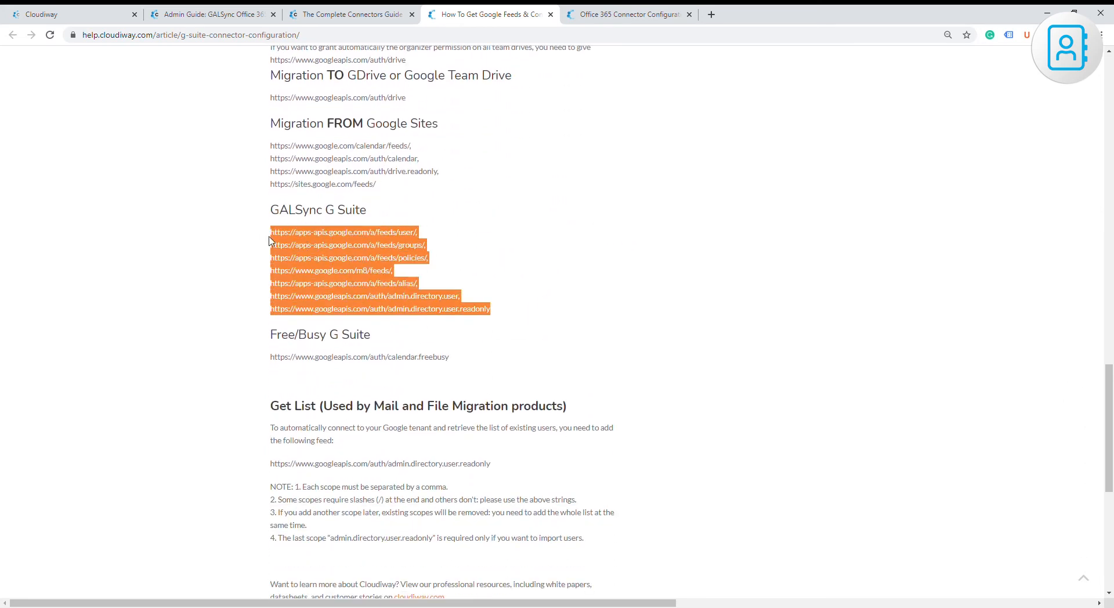
- Review the GALSync admin guide's section on GALSync configuration, including the pulling options
click(61, 15)
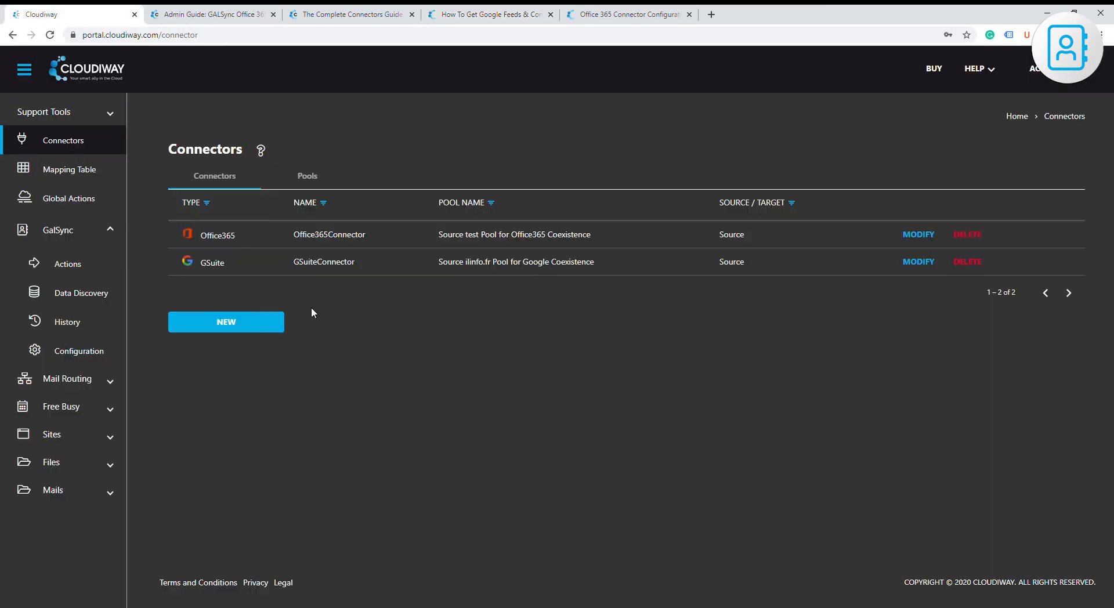
click(223, 17)
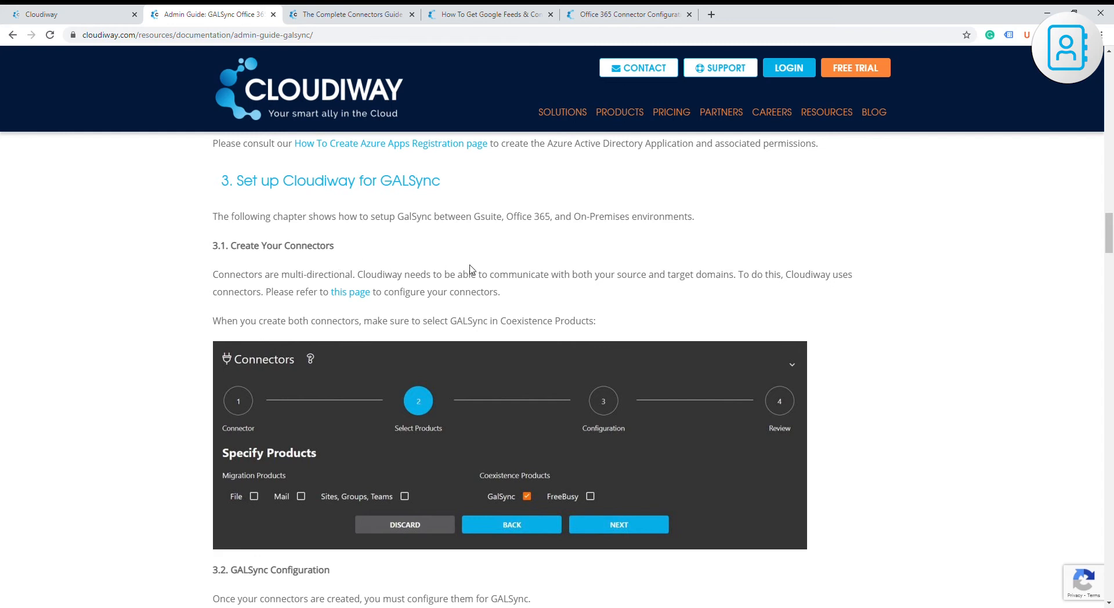
scroll(480, 268, down, 4)
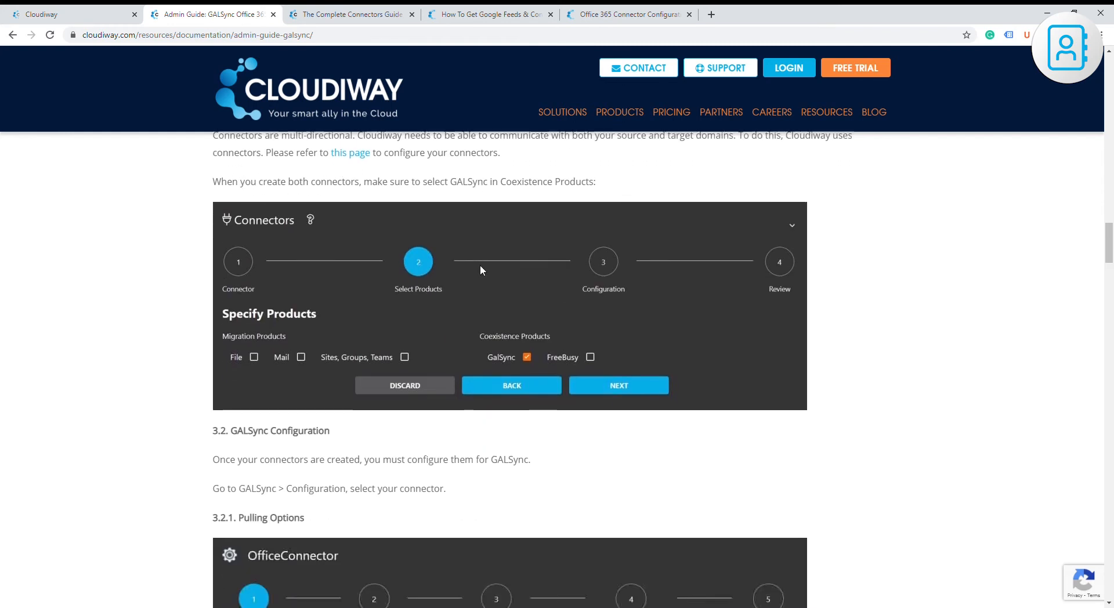
scroll(480, 268, down, 2)
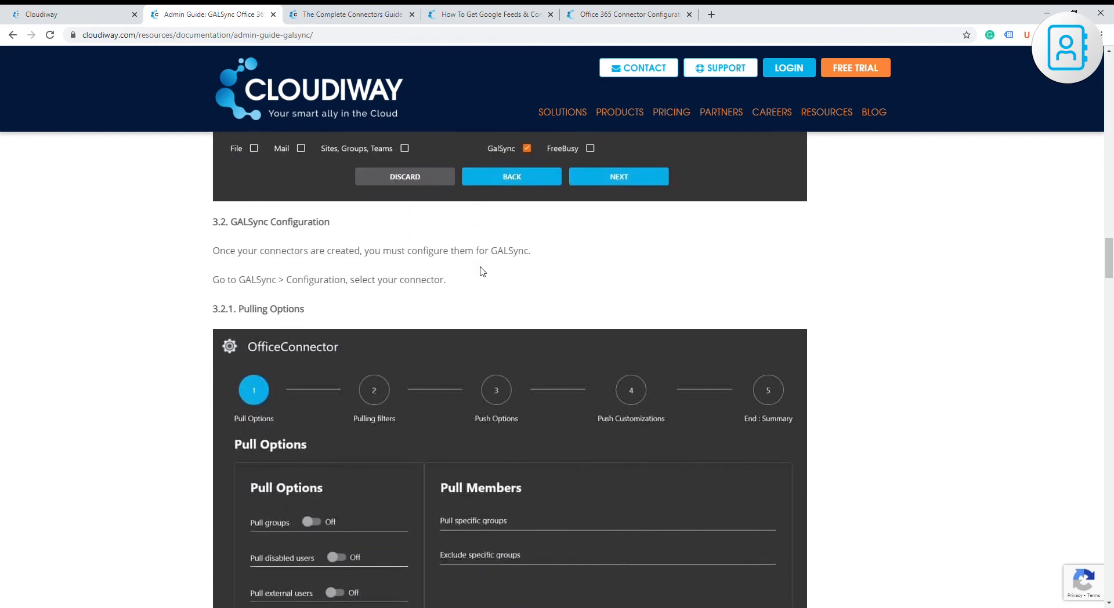
scroll(480, 271, down, 8)
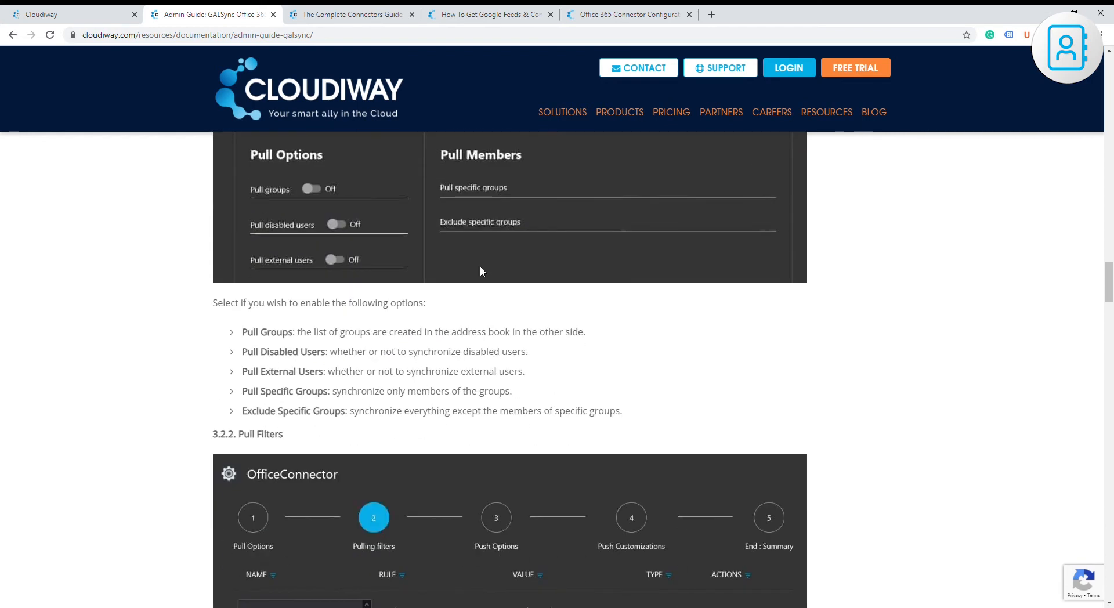
- Start a GalSync configuration for the existing Office365Connector and accept its default pull options
click(123, 8)
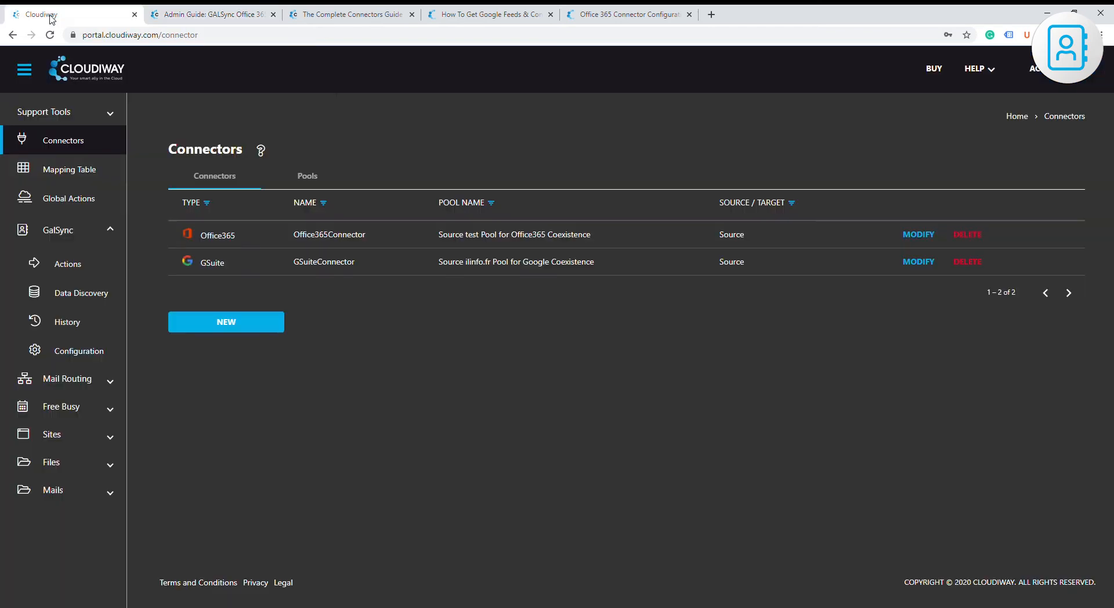
click(90, 363)
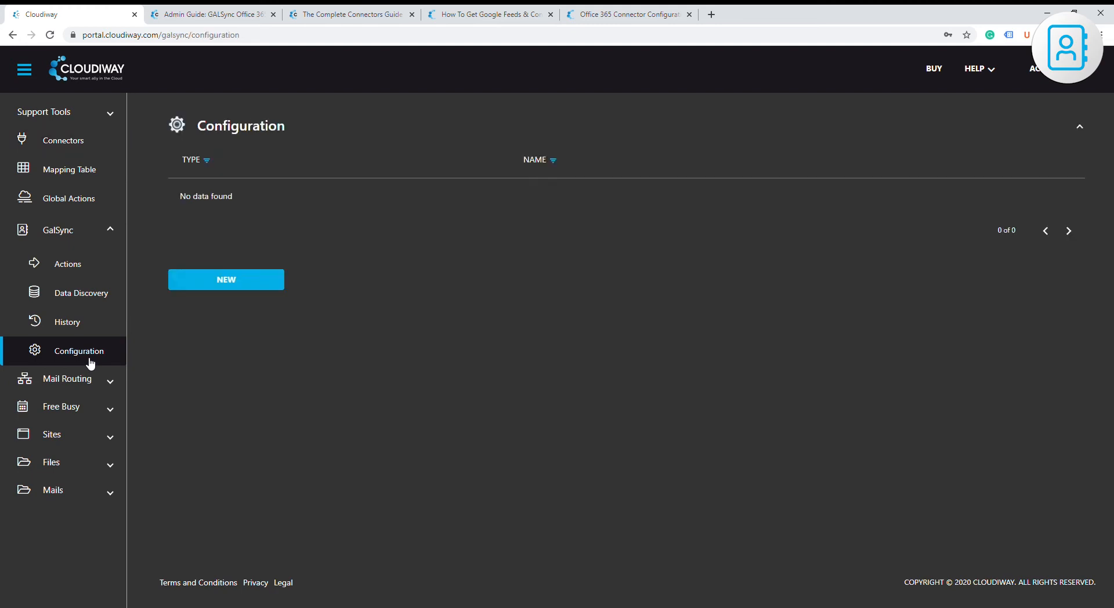
click(267, 285)
click(270, 210)
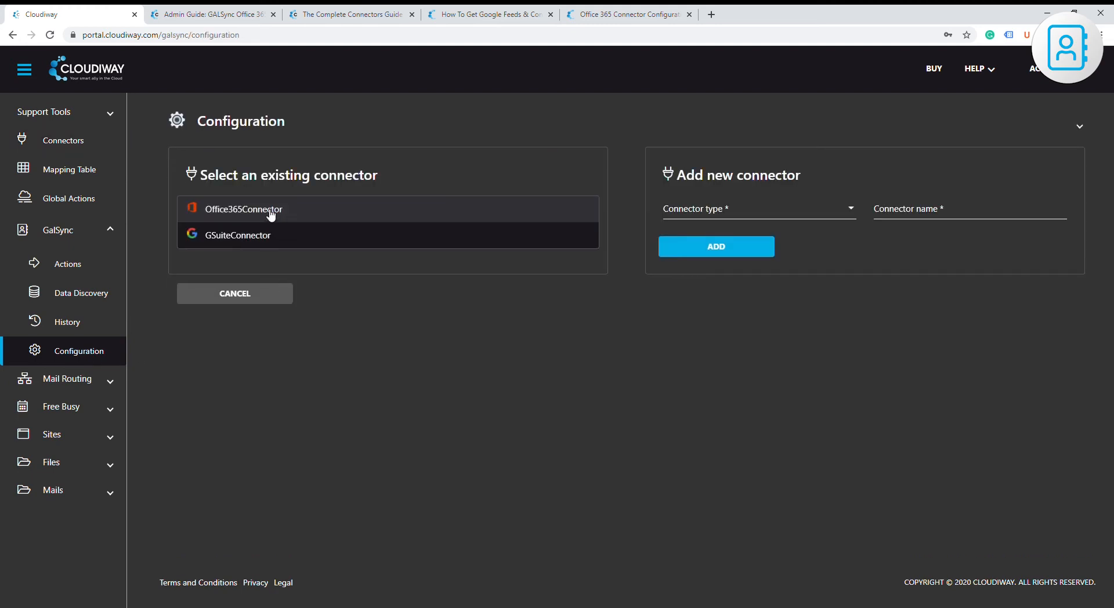
click(270, 210)
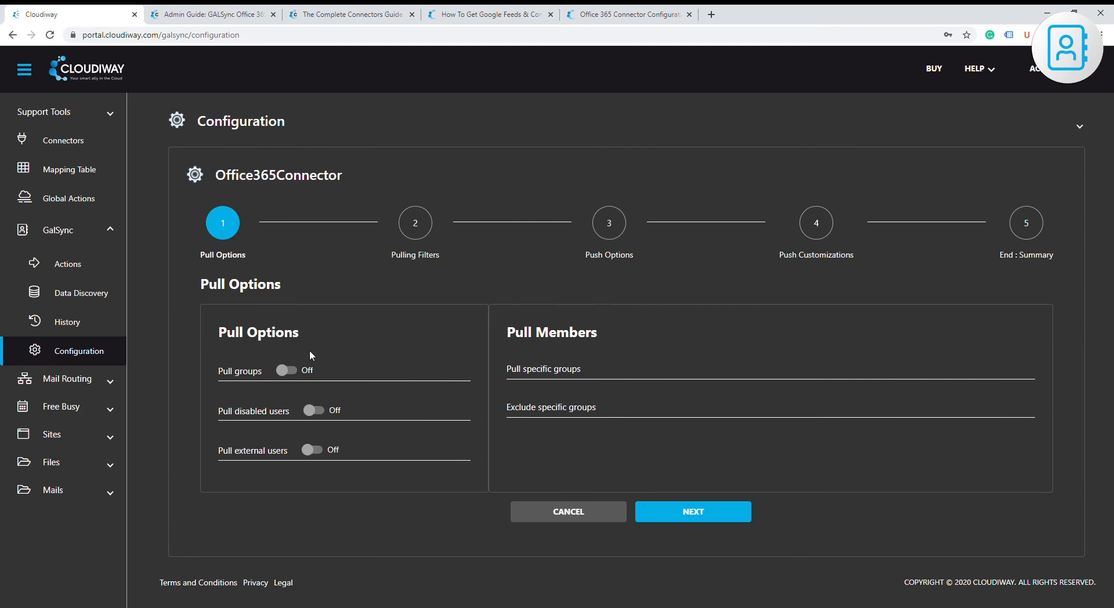
click(294, 378)
click(294, 378)
click(700, 513)
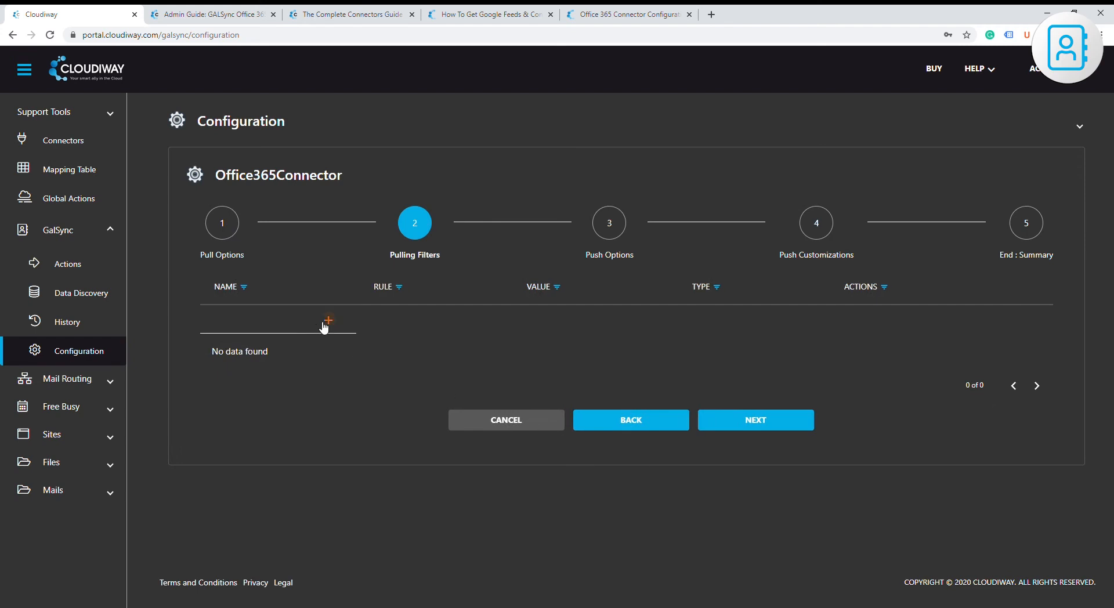
- Add a pulling filter row to the Office365Connector configuration and examine the available attribute names and rules
click(324, 327)
click(392, 328)
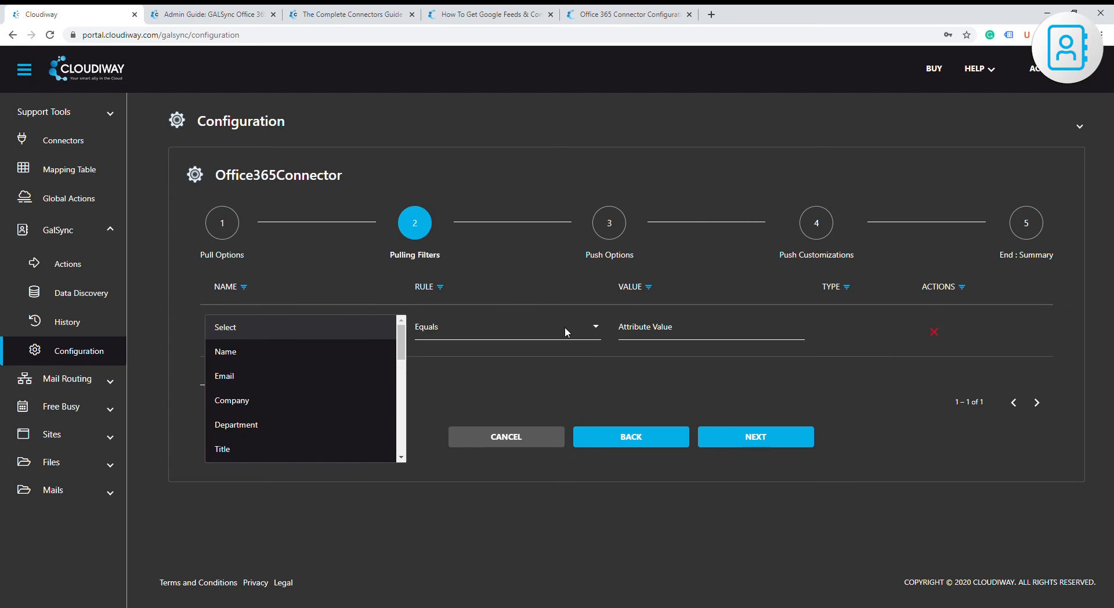
click(569, 333)
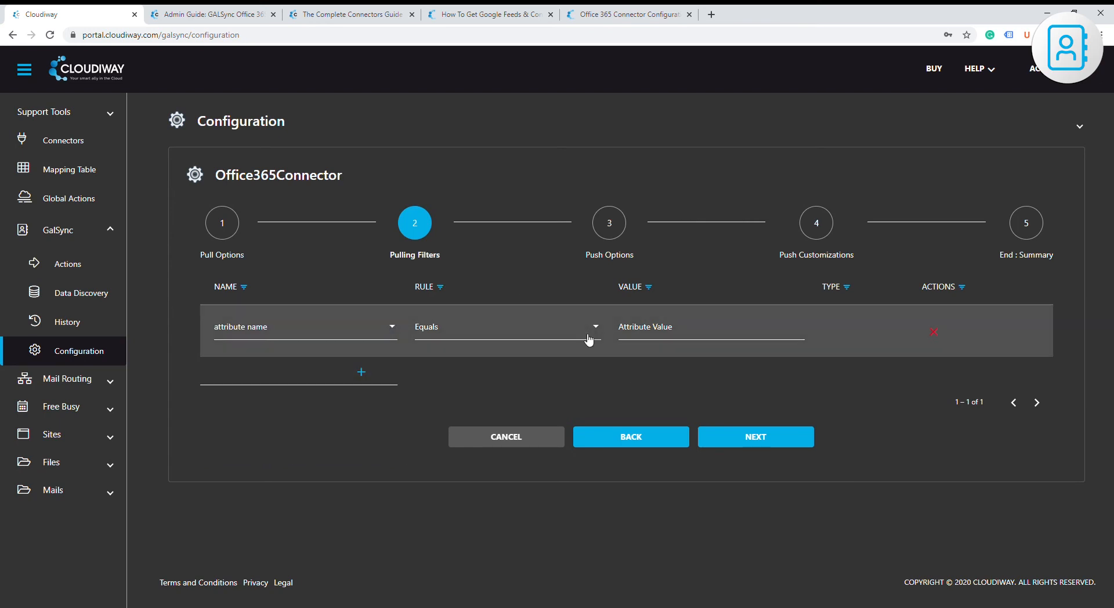
click(590, 336)
scroll(587, 397, down, 2)
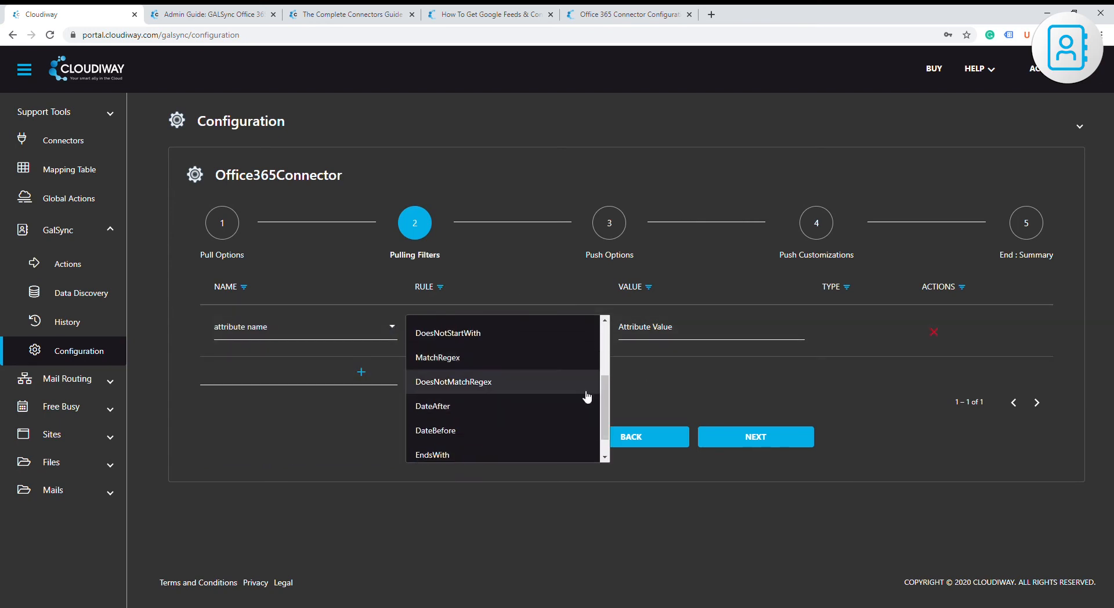
click(755, 438)
- Accept the default push options and push customizations for Office365Connector and complete its GalSync configuration
click(784, 443)
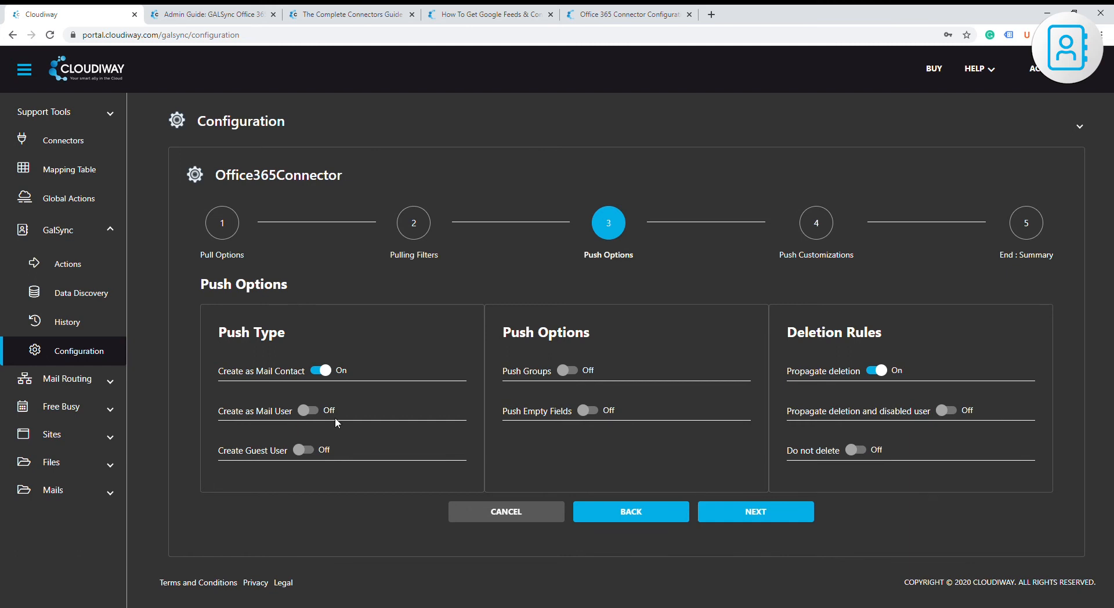
click(755, 512)
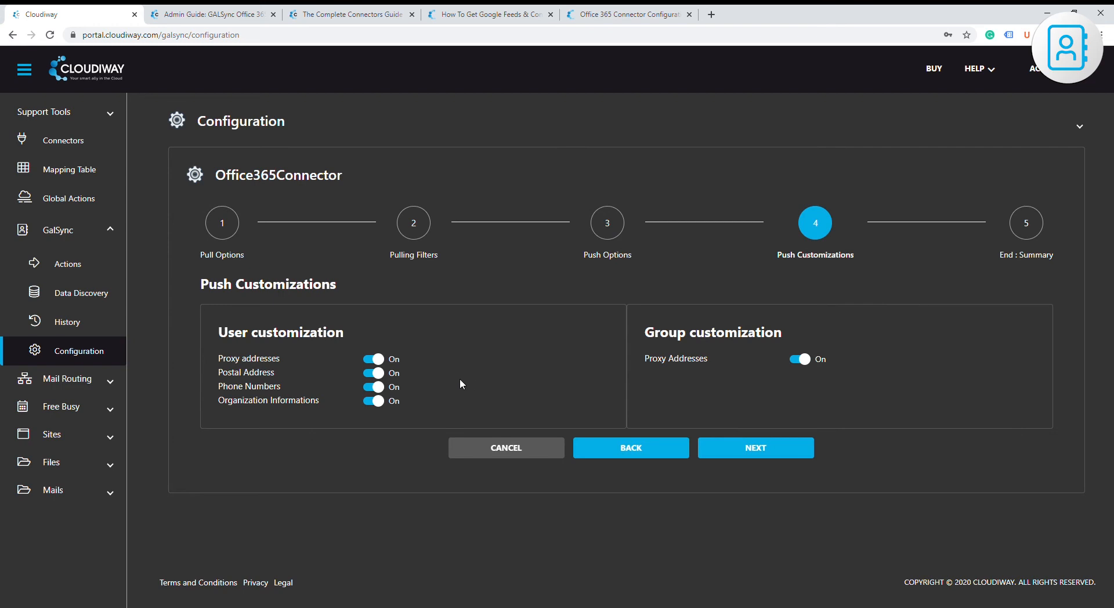
click(711, 451)
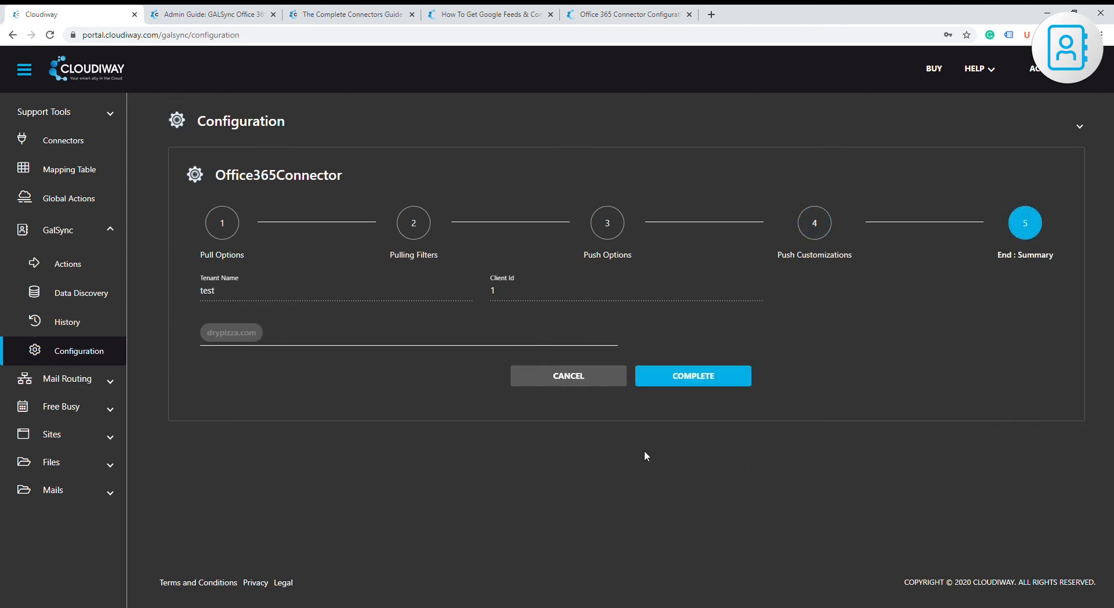
click(719, 378)
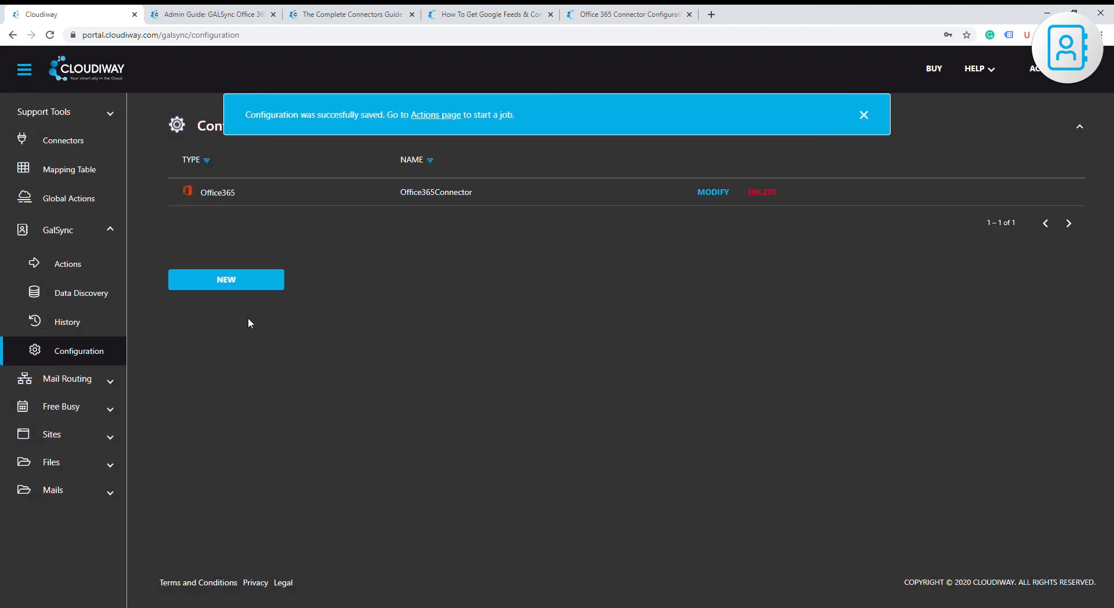
- Start a GalSync configuration for the existing GSuiteConnector and accept its default pull options
click(226, 280)
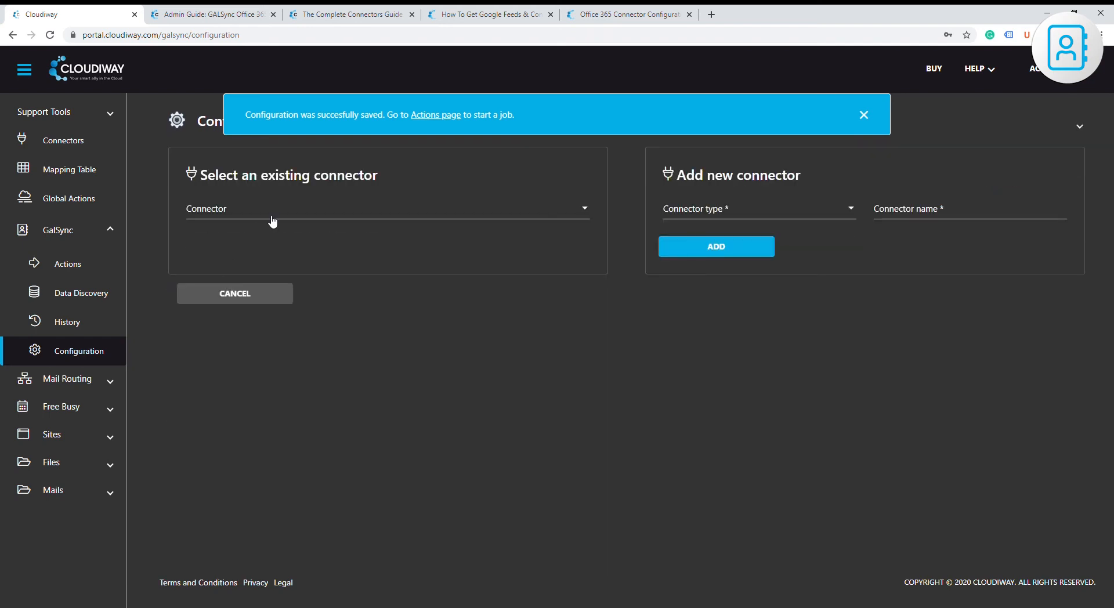
click(272, 221)
click(242, 211)
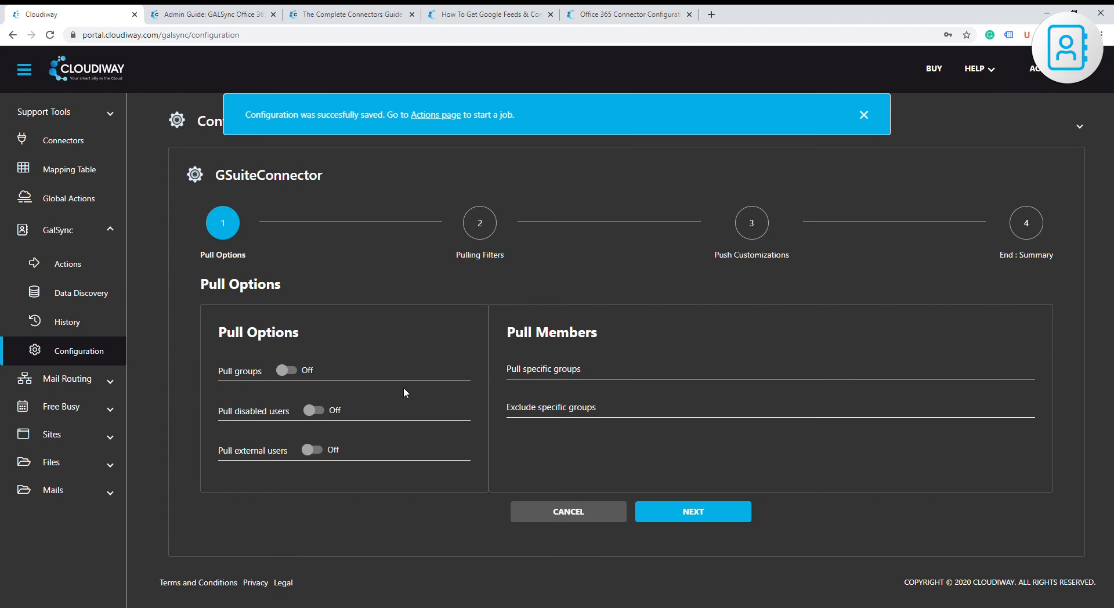
click(680, 518)
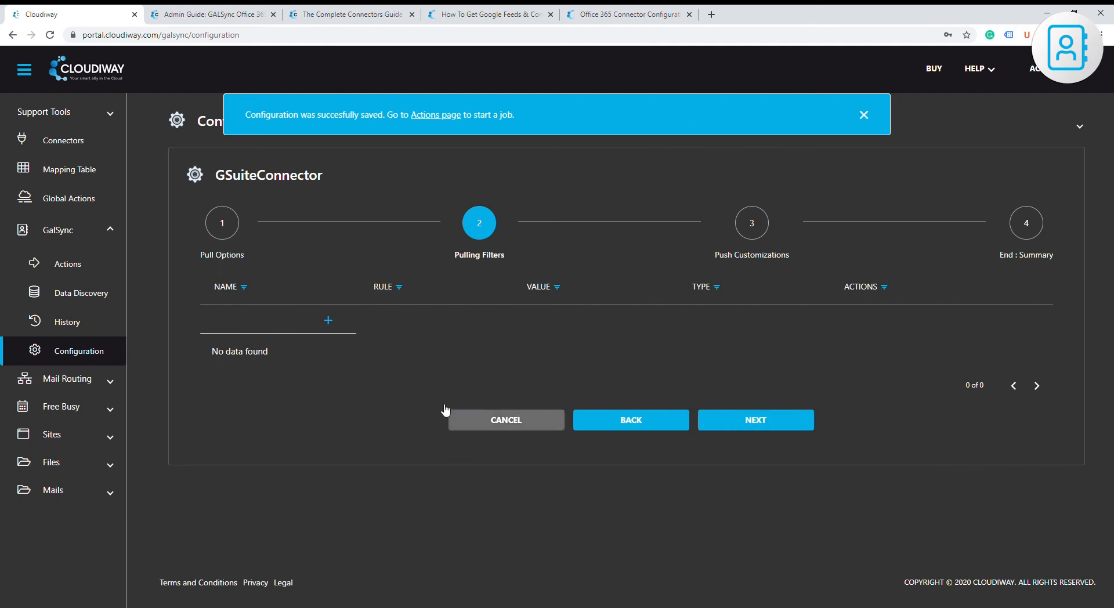
- Add a pulling filter row to the GSuiteConnector configuration and check the attribute name and rule choices
click(330, 319)
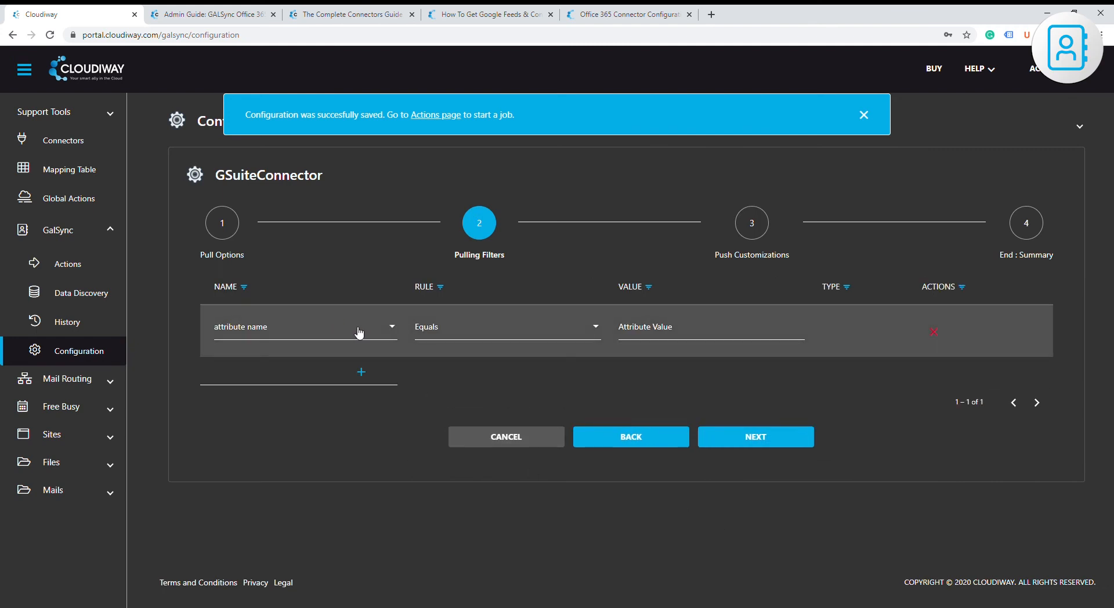
click(360, 332)
click(505, 335)
- Accept the default push customizations for GSuiteConnector and complete its GalSync configuration
click(760, 443)
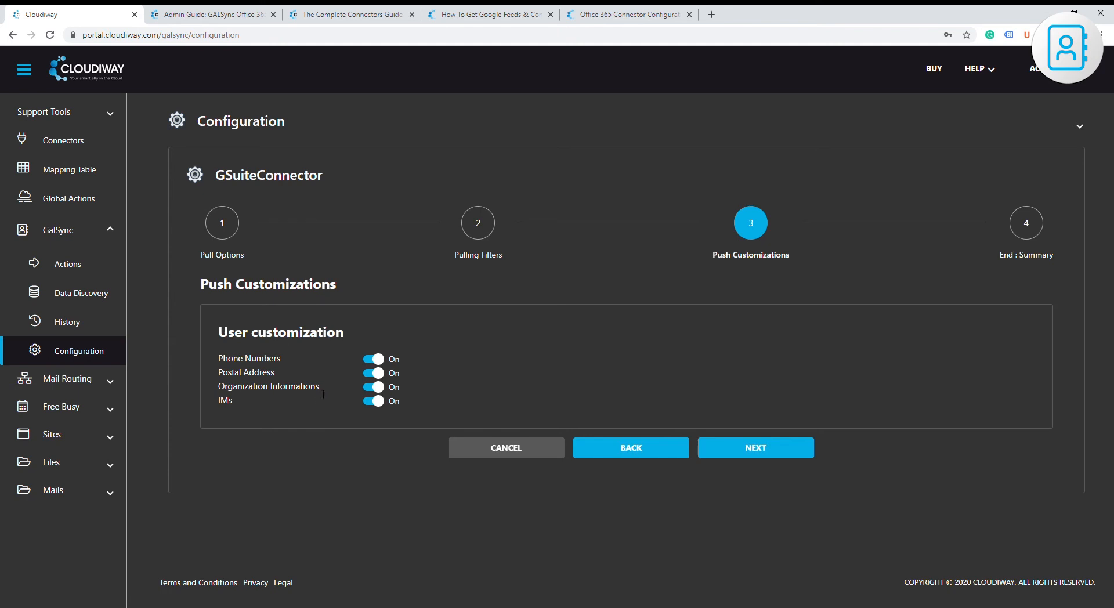
click(787, 452)
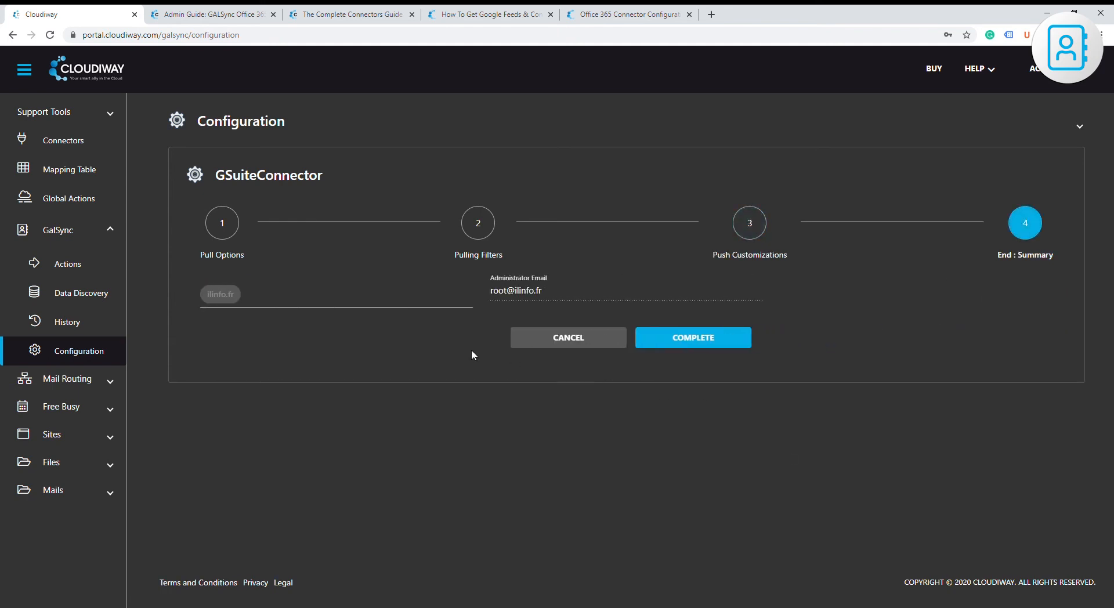
click(701, 344)
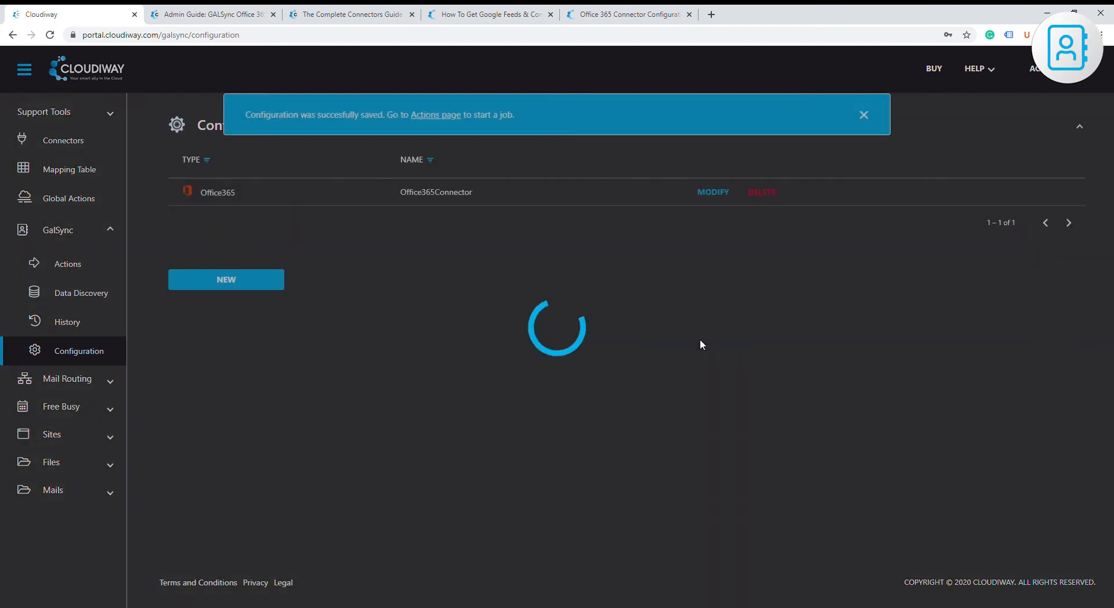
- On the GalSync actions page, choose Office365Connector as the source and GSuiteConnector as the target
click(82, 264)
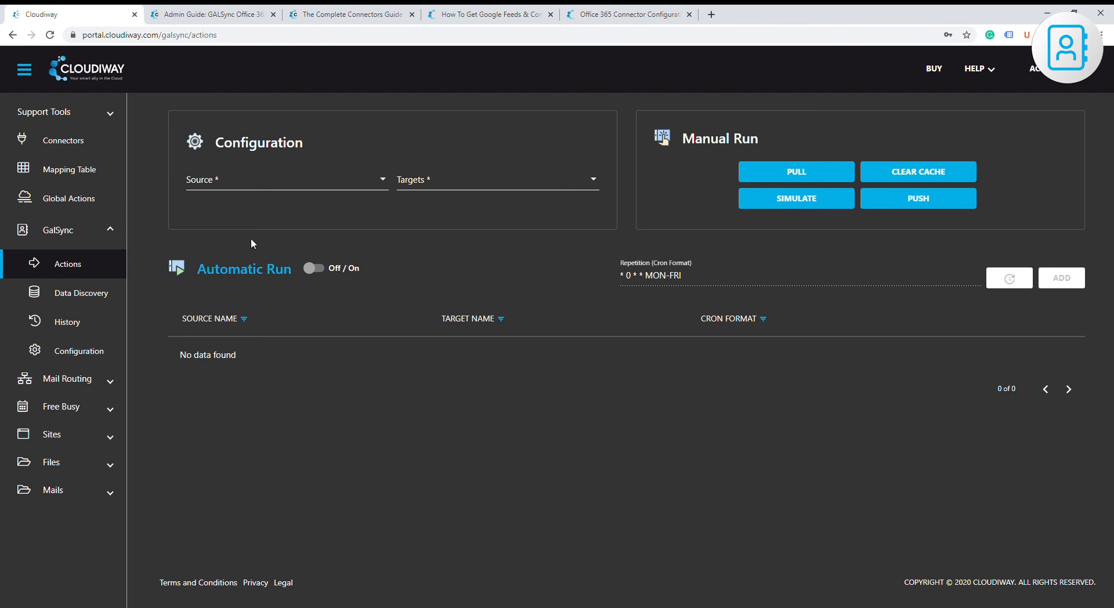
click(321, 192)
click(222, 226)
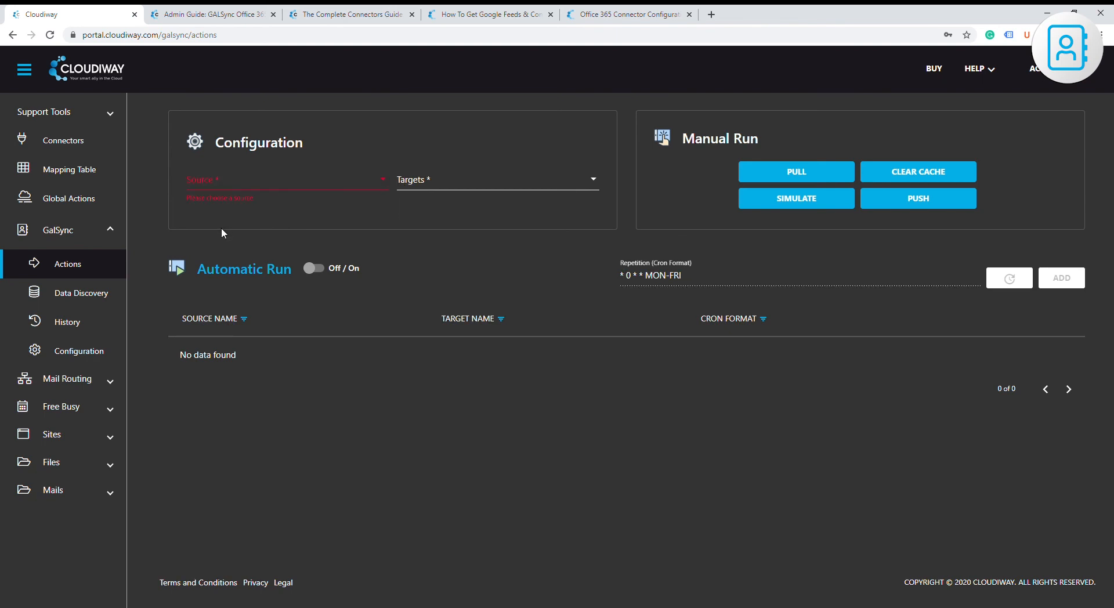
click(355, 183)
click(287, 190)
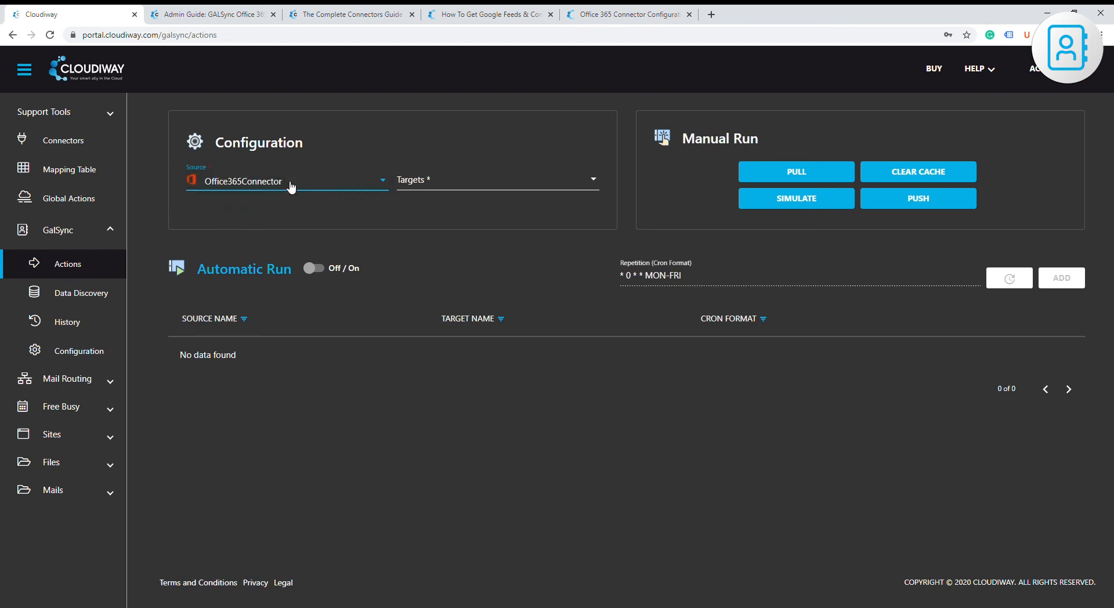
click(431, 181)
click(457, 207)
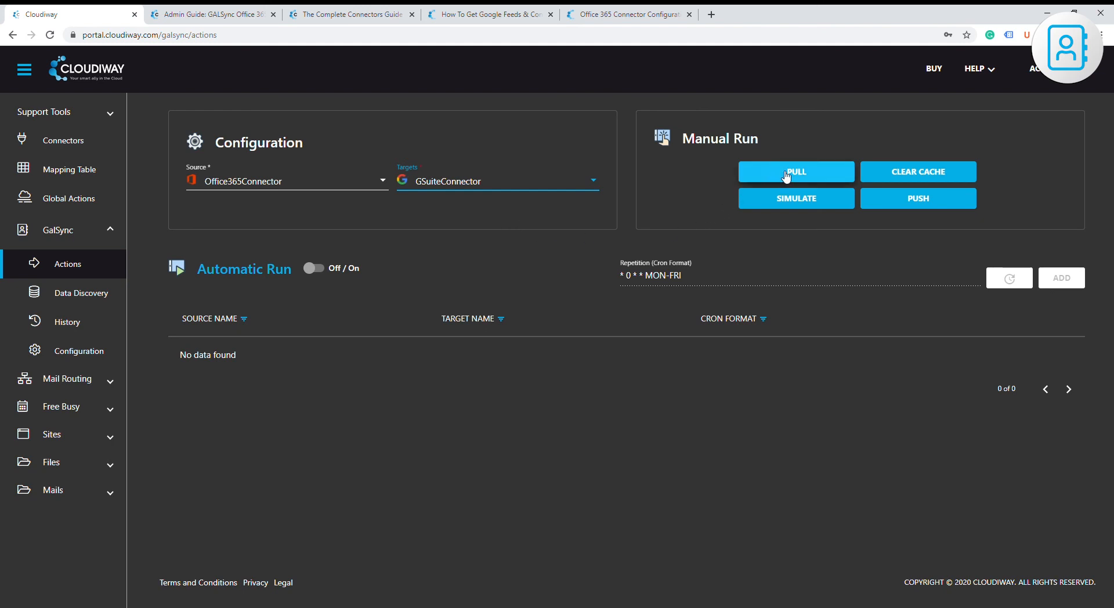
- Start a new manual simulation from Office365Connector to GSuiteConnector and open the job history
click(811, 201)
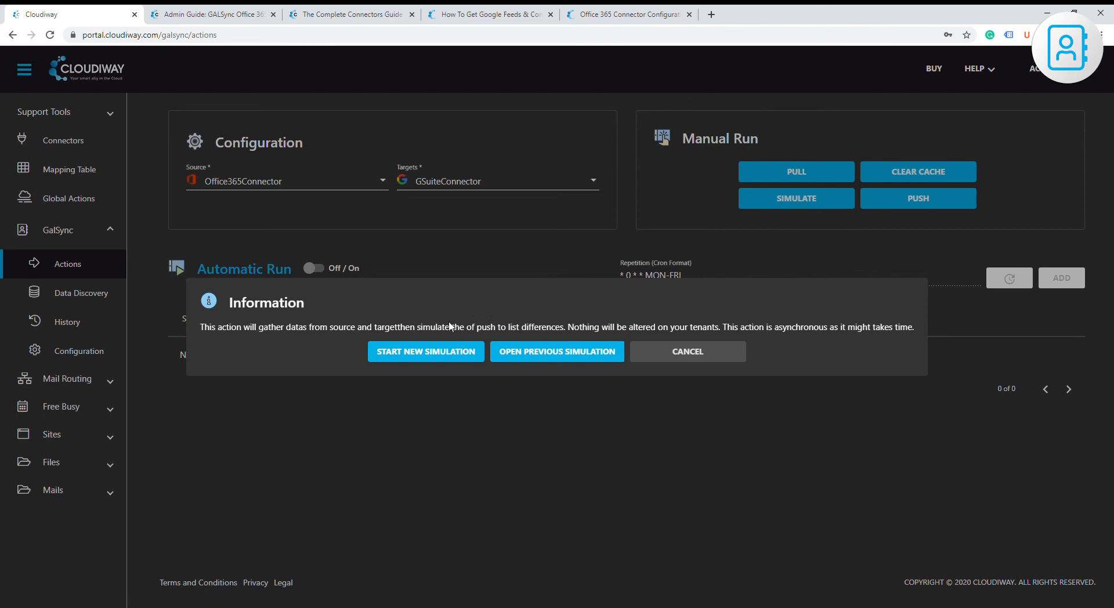
click(427, 352)
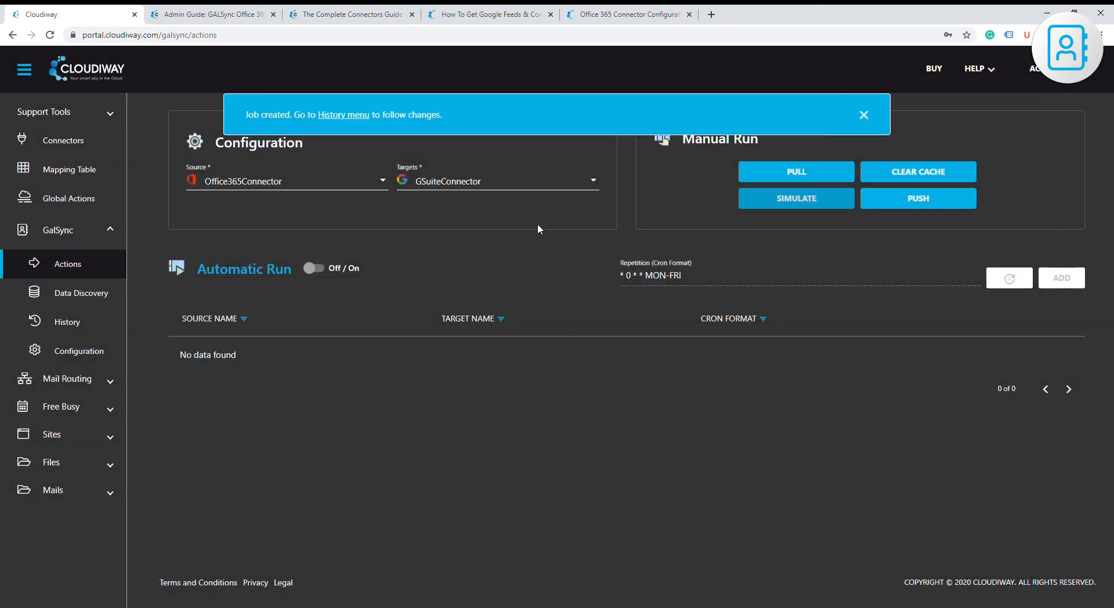
click(352, 115)
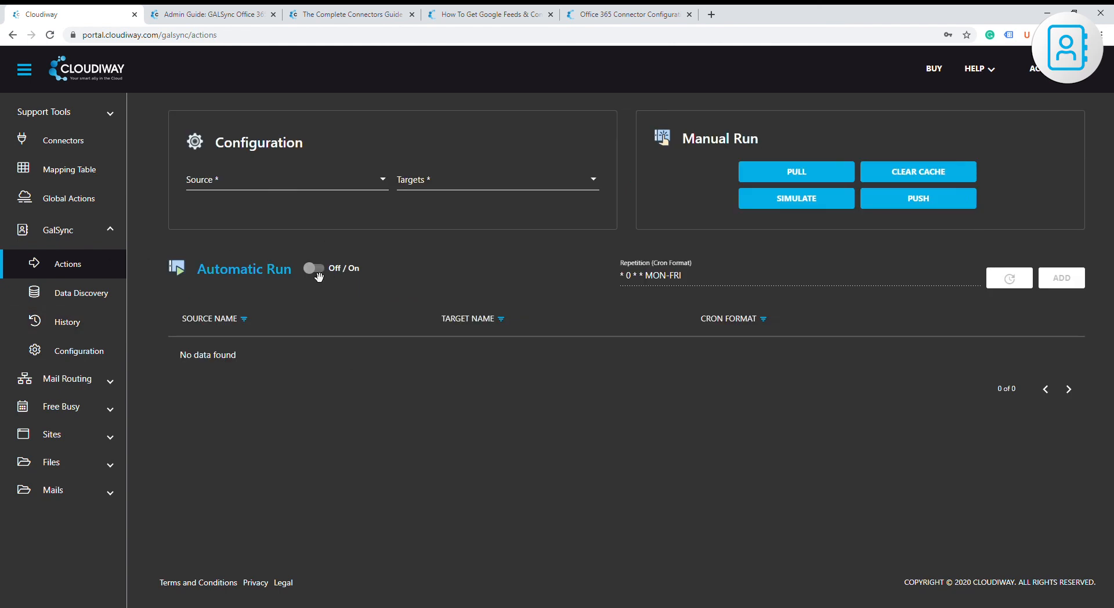
- Enable automatic runs with Office365Connector as source and GSuiteConnector as target, and open the repetition schedule editor
click(339, 177)
click(329, 184)
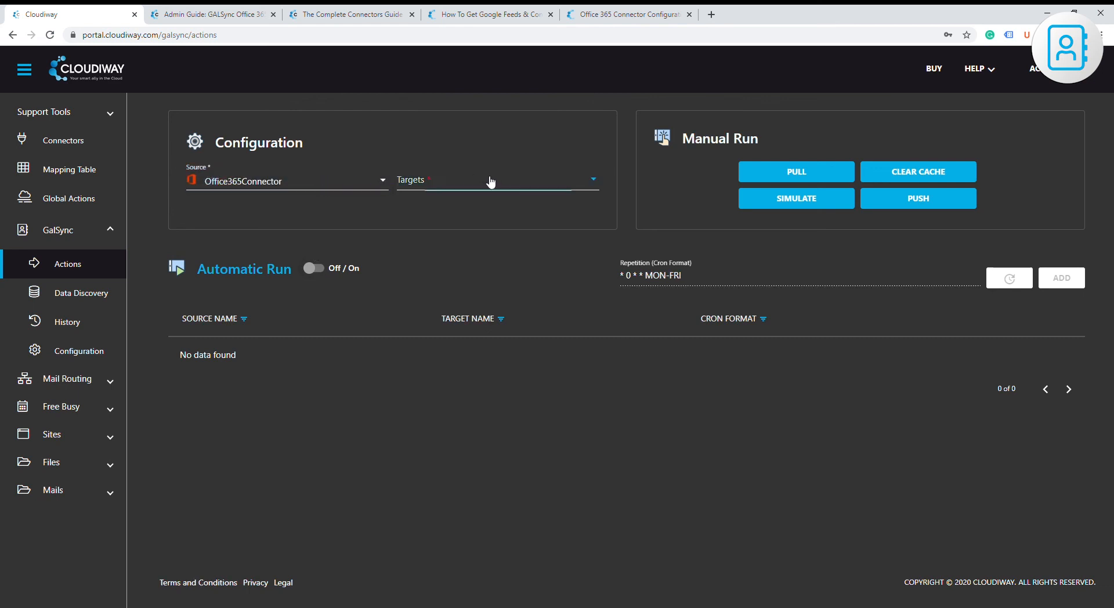
click(473, 180)
click(432, 207)
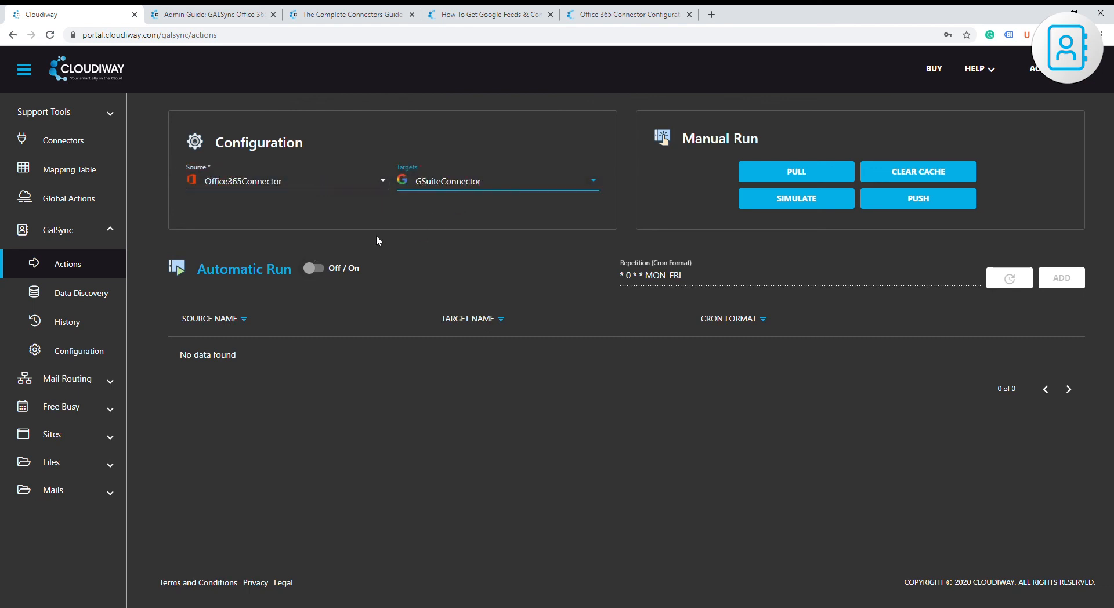
click(346, 268)
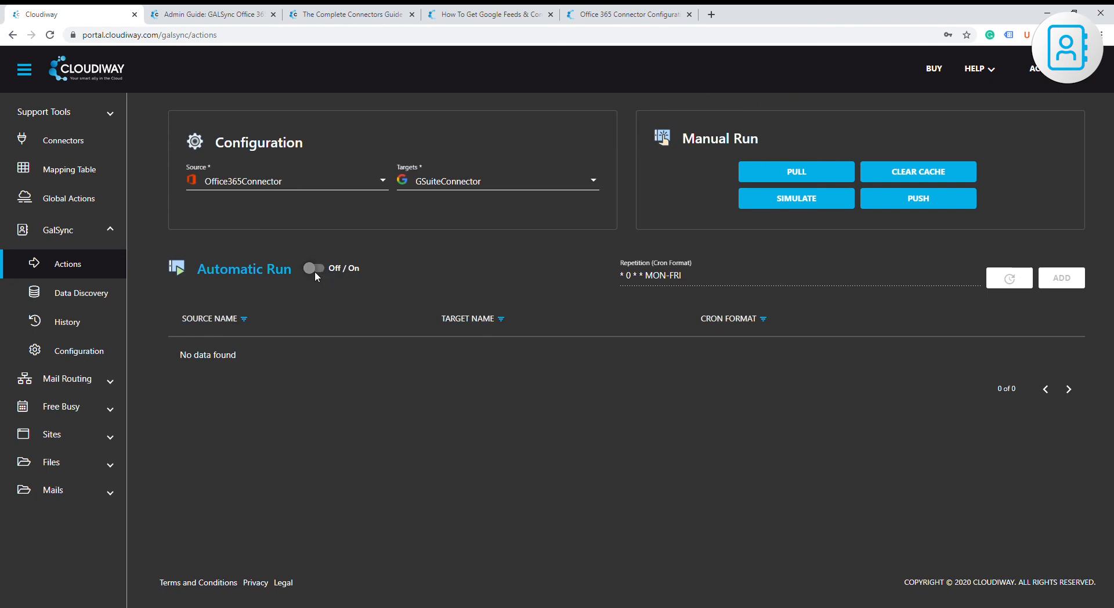
click(1010, 290)
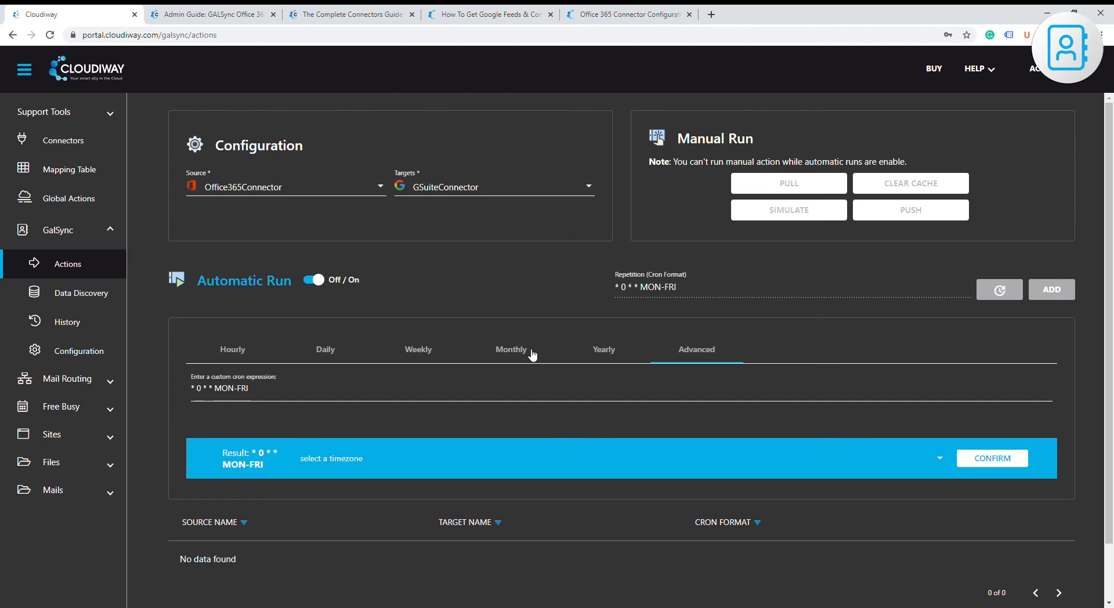
- Look through the hourly, daily, weekly, monthly, yearly and advanced repetition options for the automatic run
click(247, 354)
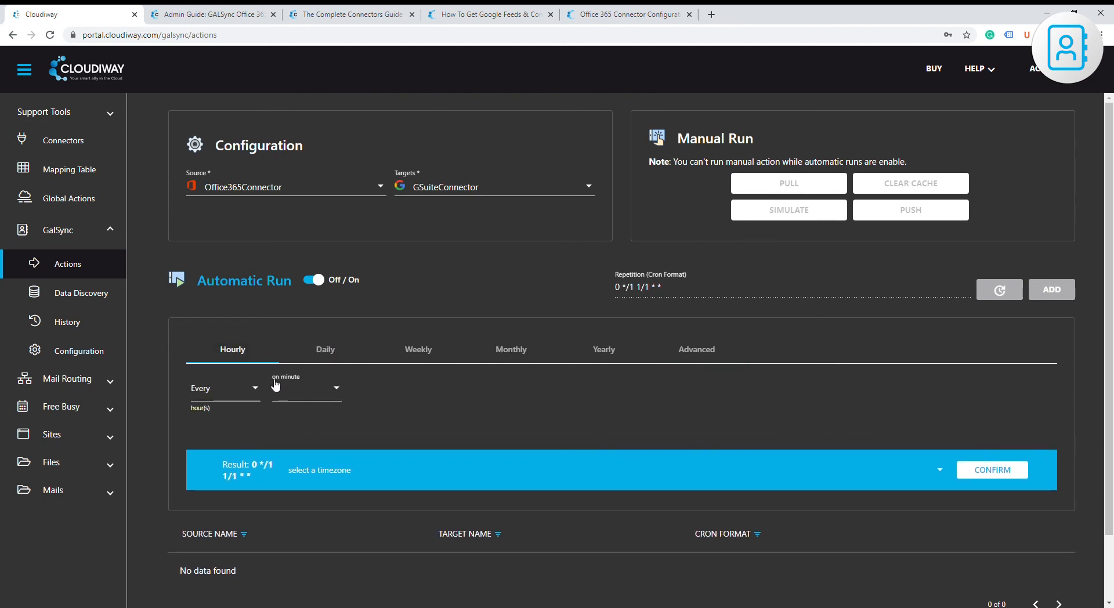
click(256, 390)
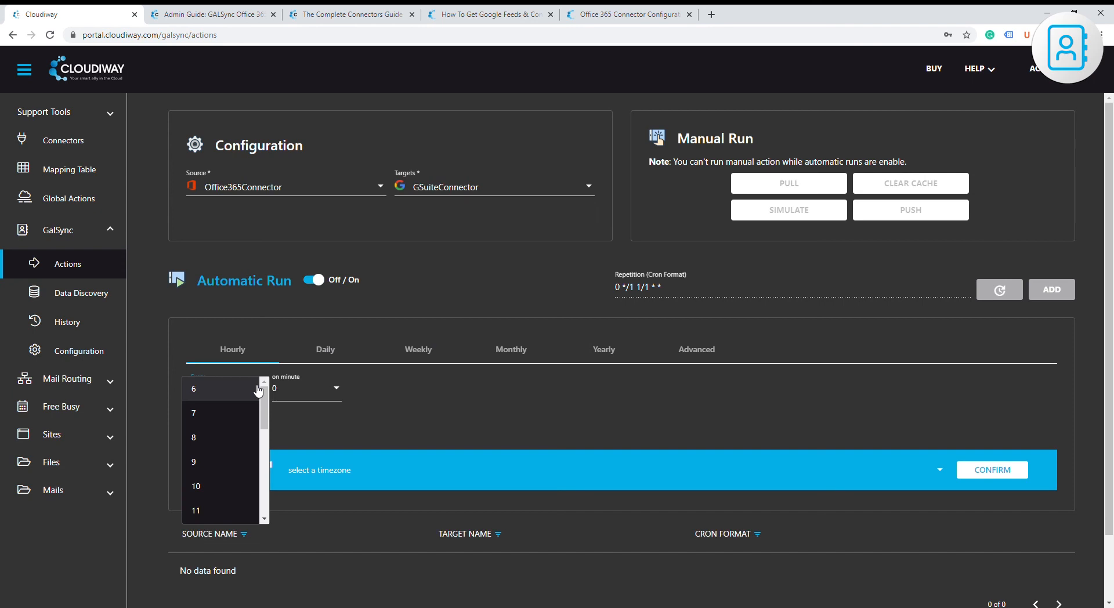
click(334, 360)
click(328, 351)
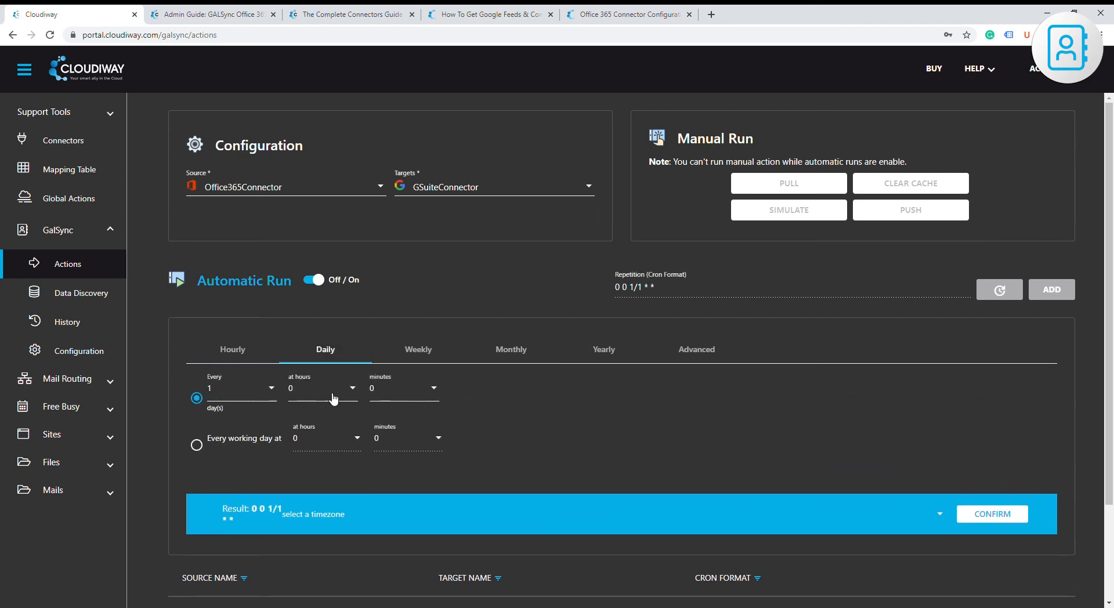
click(425, 355)
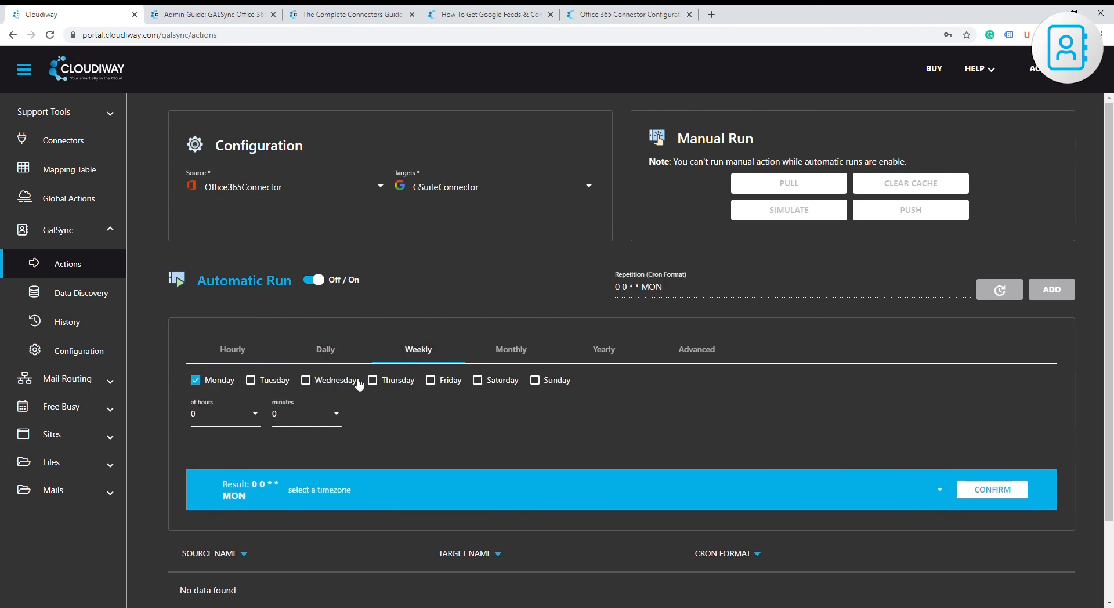
click(250, 380)
click(305, 380)
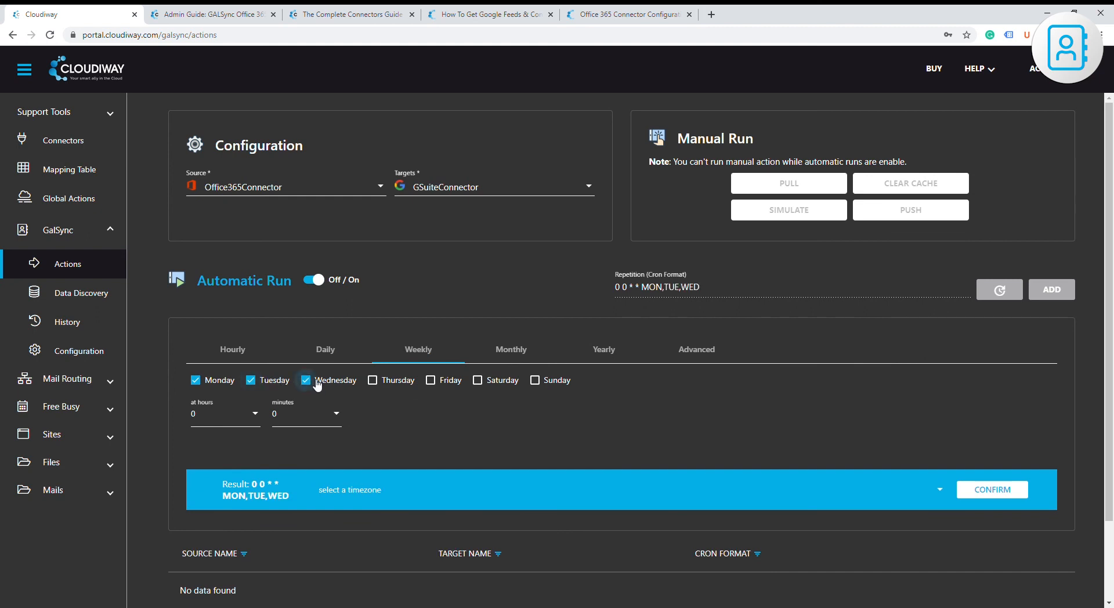
click(528, 355)
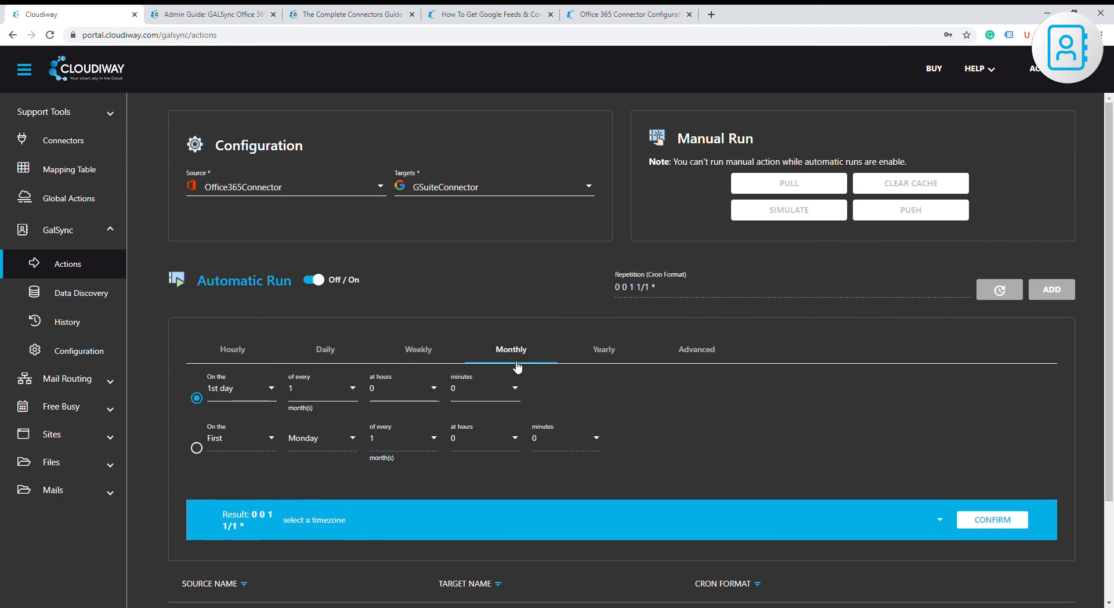
click(605, 360)
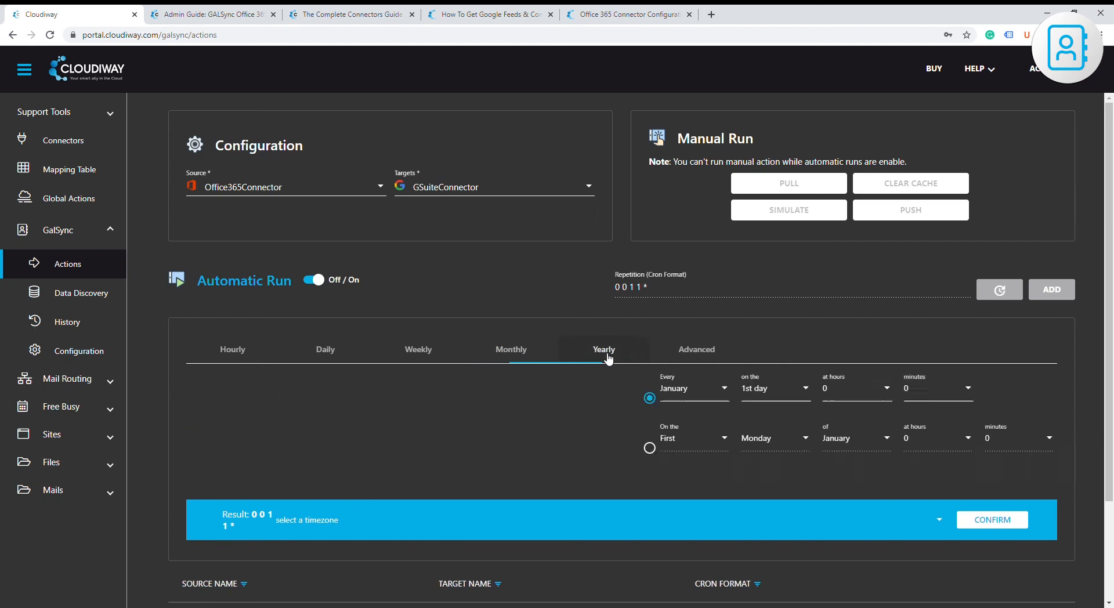
click(703, 352)
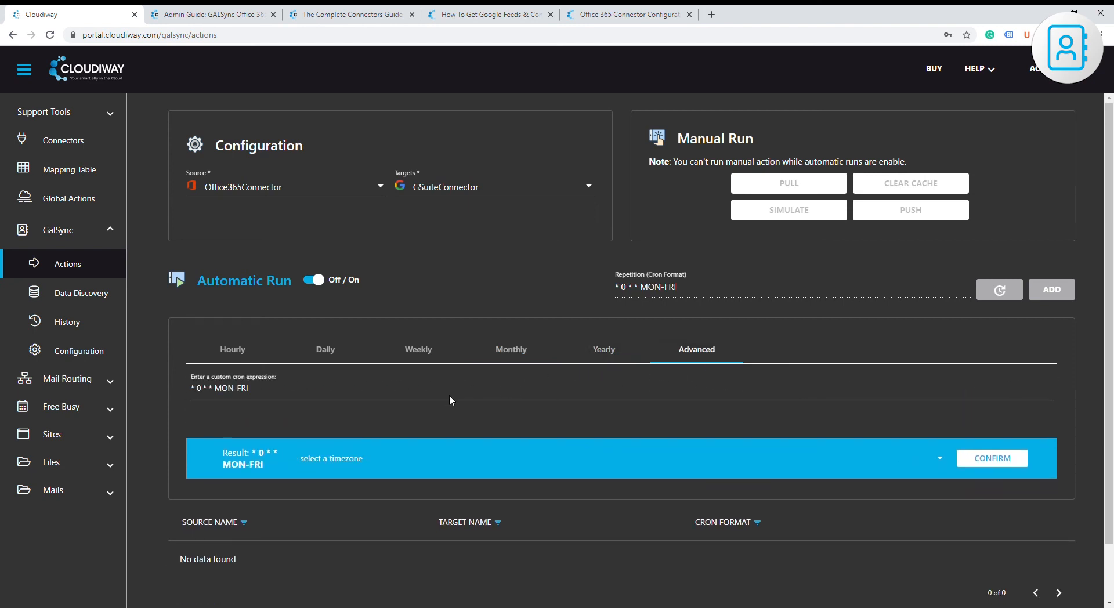
- Confirm the default cron expression with the Central European Standard Time (+01:00) timezone and add the automatic run
scroll(449, 397, down, 1)
click(384, 405)
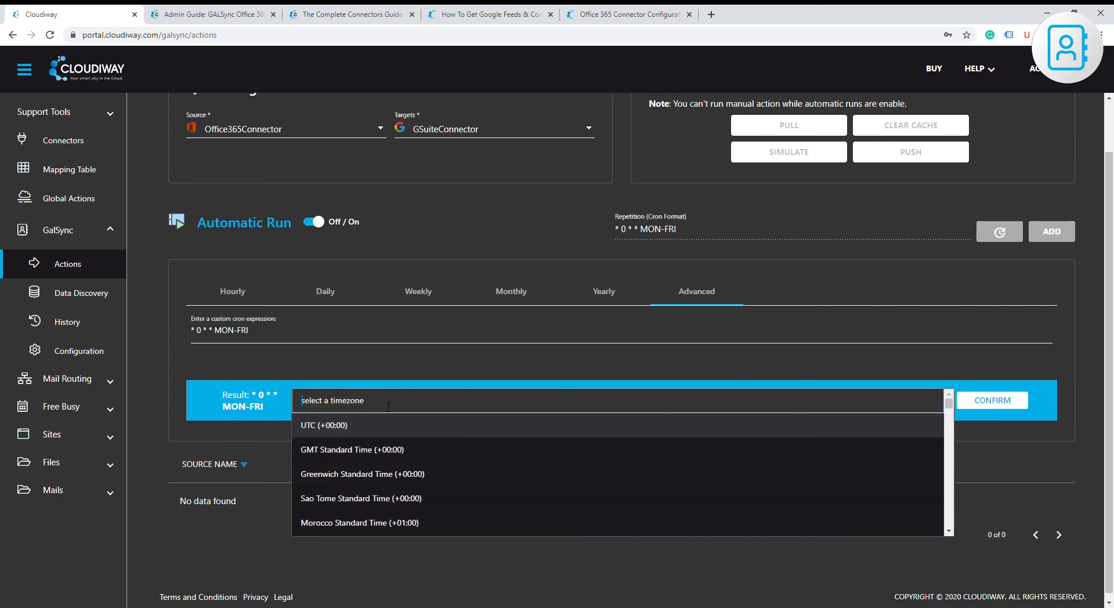
scroll(383, 412, down, 4)
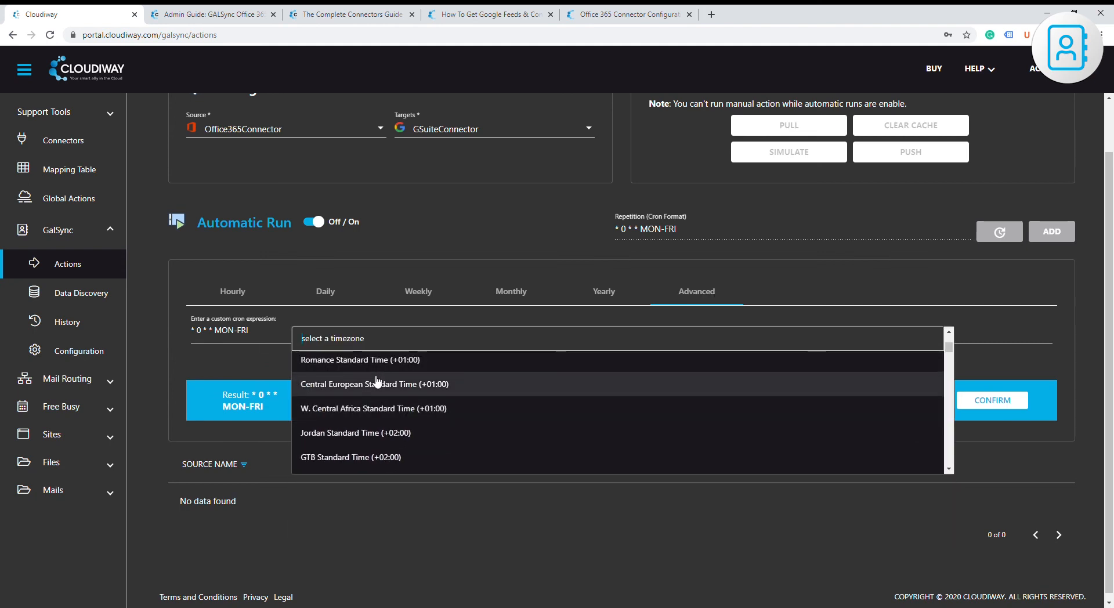
click(373, 384)
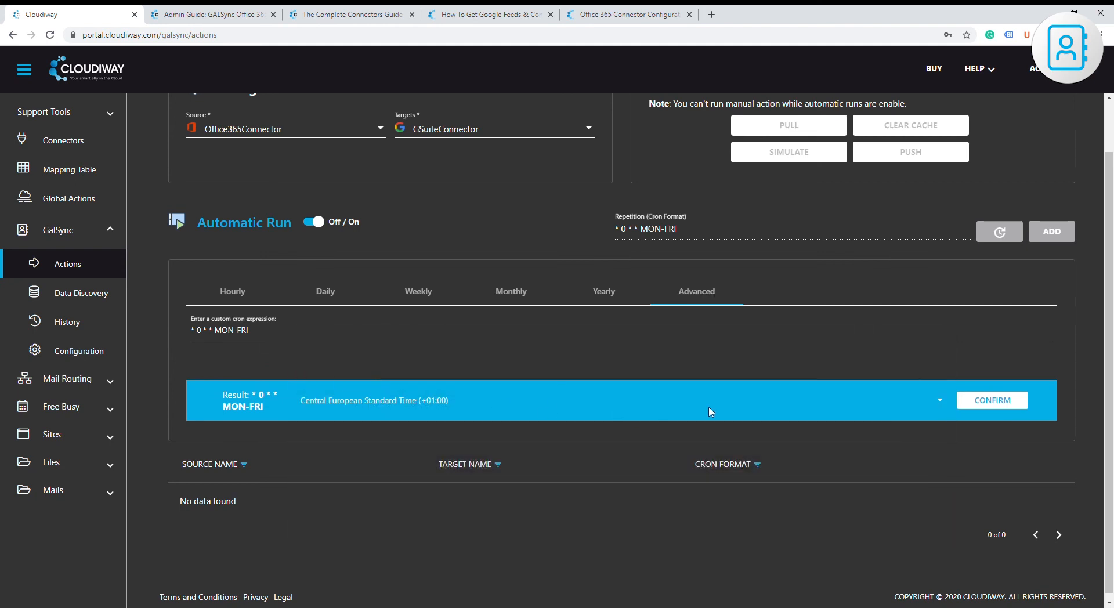
click(1006, 401)
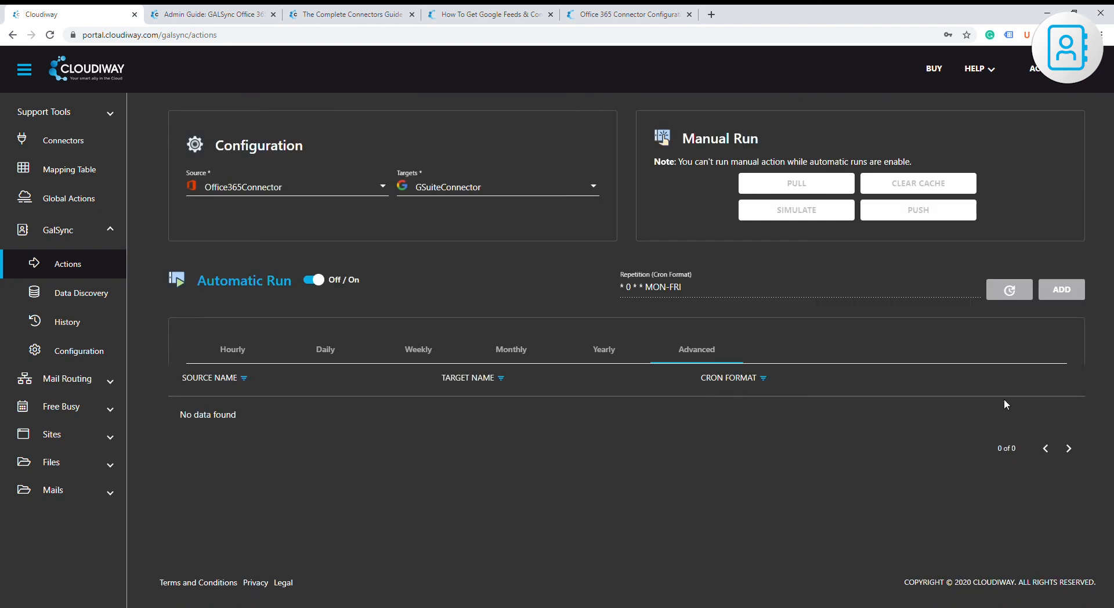
click(1043, 295)
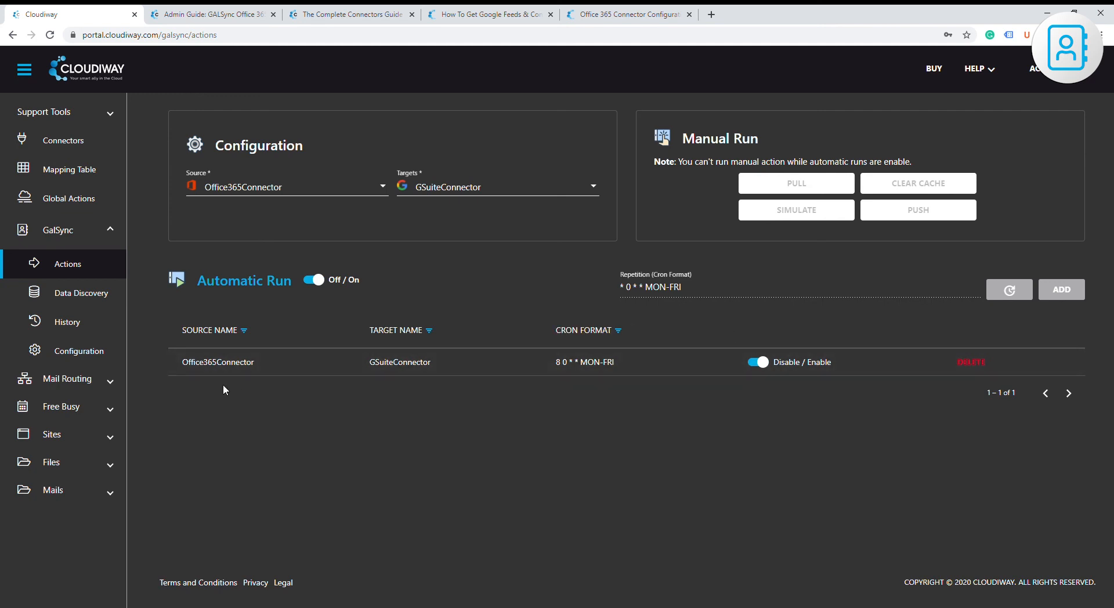
- Examine the job information and logs of GSuiteConnector's latest Galsync Pull Target job in the history, and return to the portal homepage
click(74, 328)
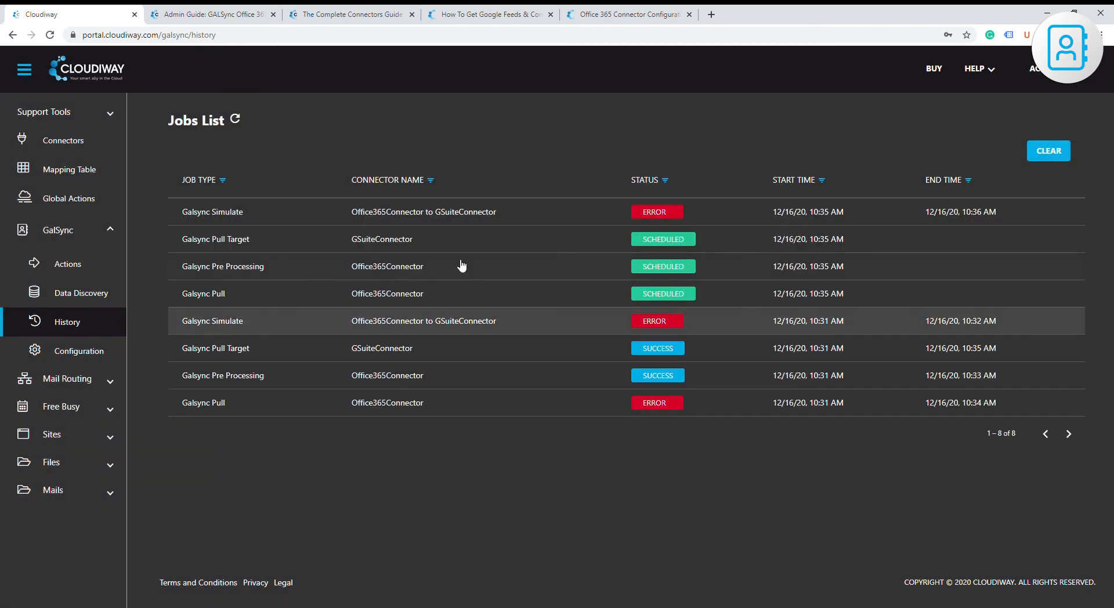
click(390, 240)
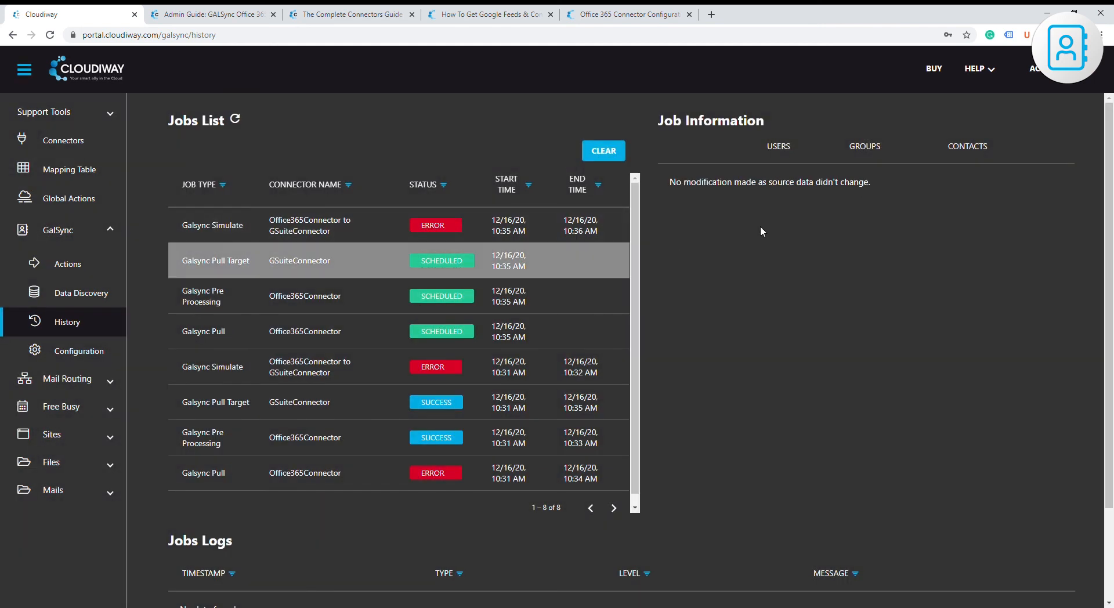
scroll(761, 228, down, 2)
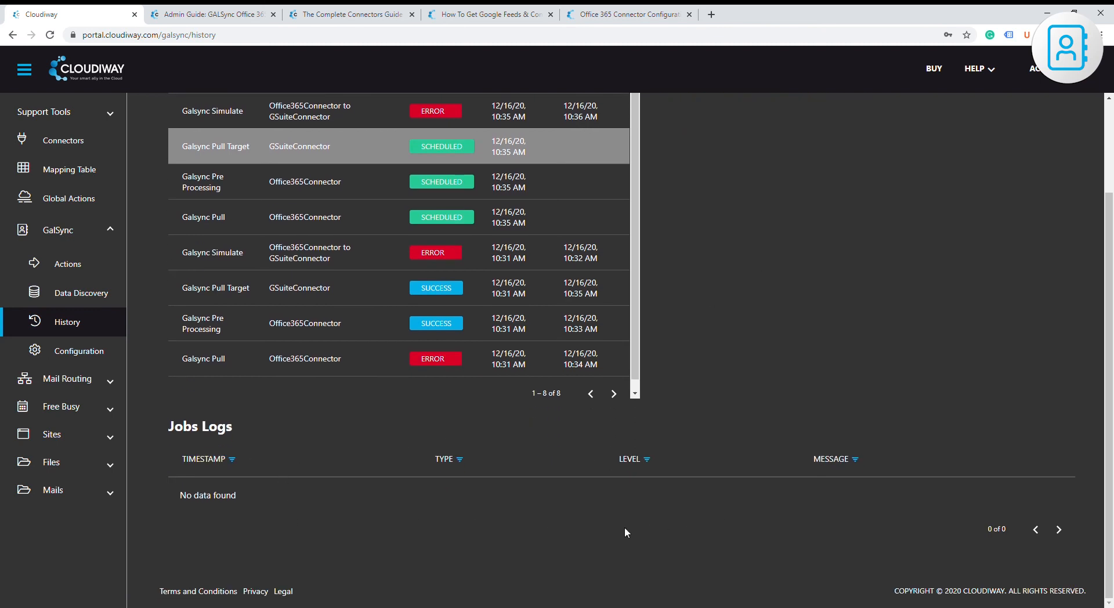
scroll(437, 473, up, 2)
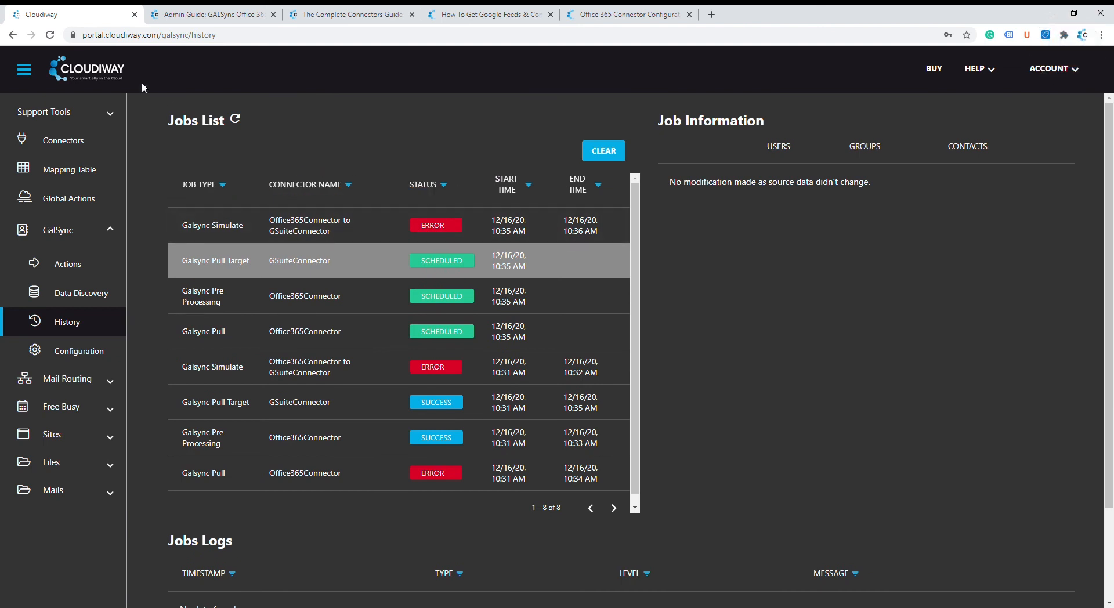
click(88, 71)
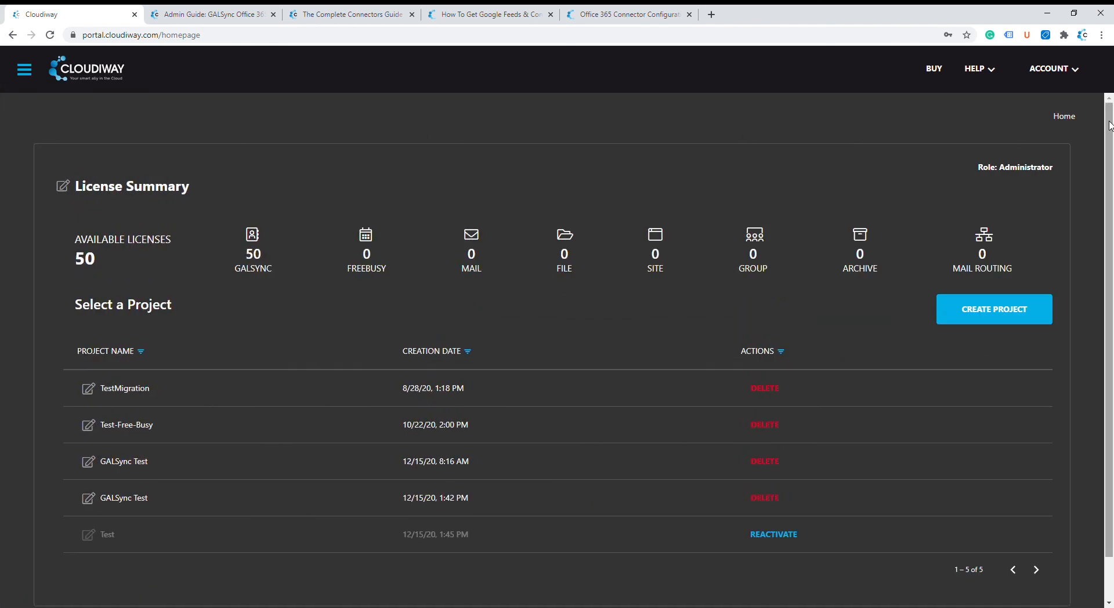